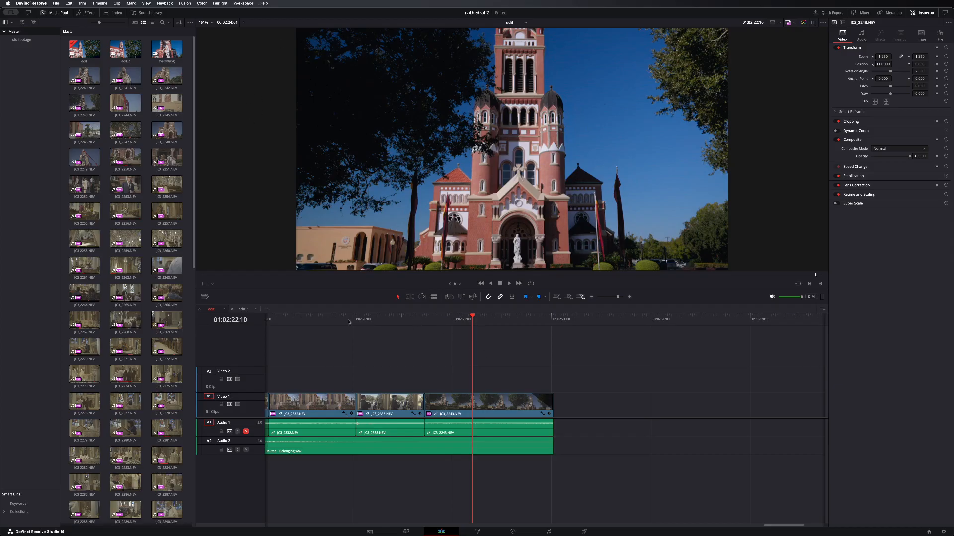
Step: View the edit 2 timeline, and return to the edit timeline
click(230, 311)
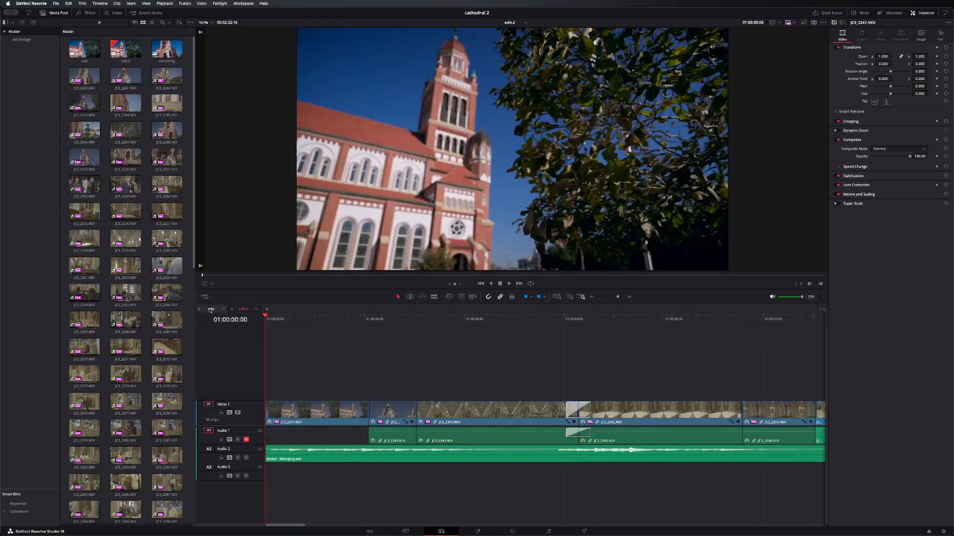
click(210, 310)
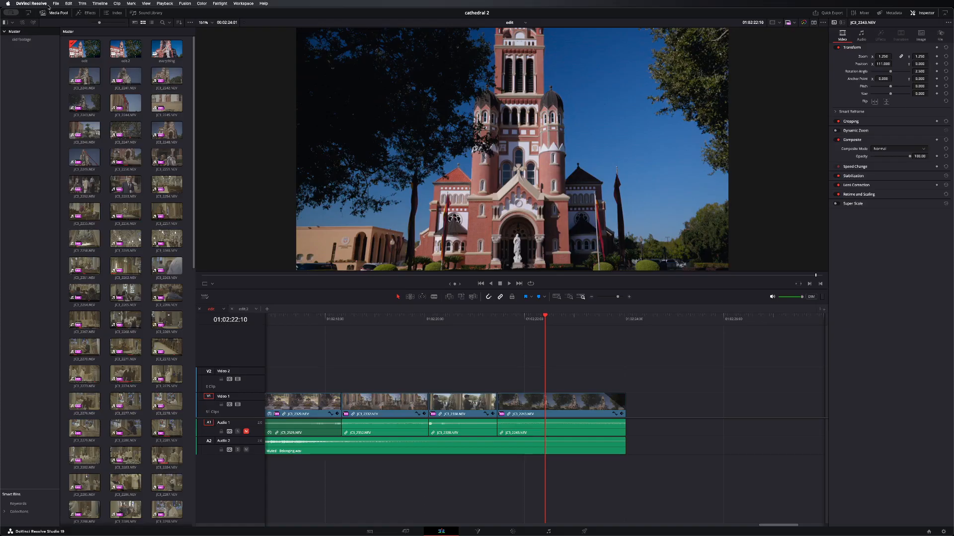
Step: Open the application preferences and look through the user settings for UI, Project Save and Load, Editing, Fairlight and Color
click(30, 3)
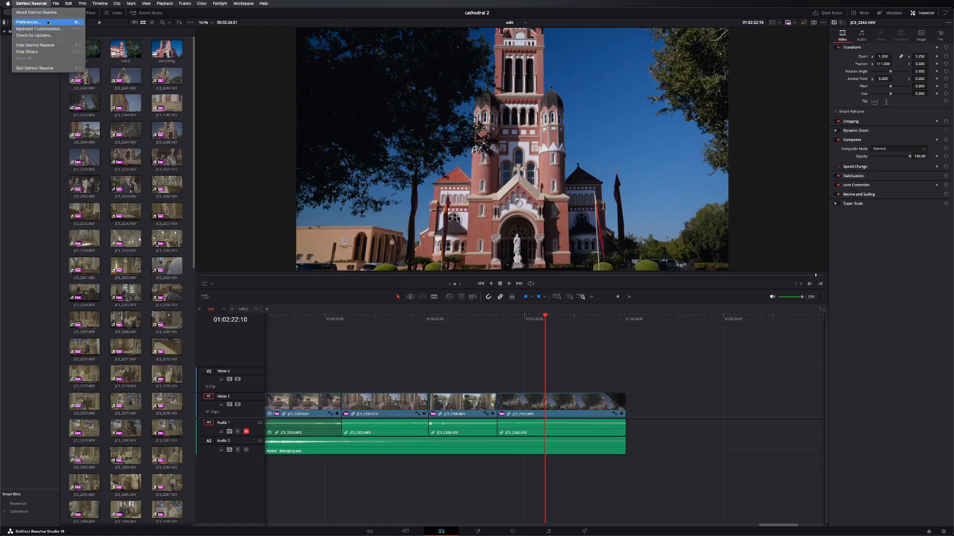
click(48, 23)
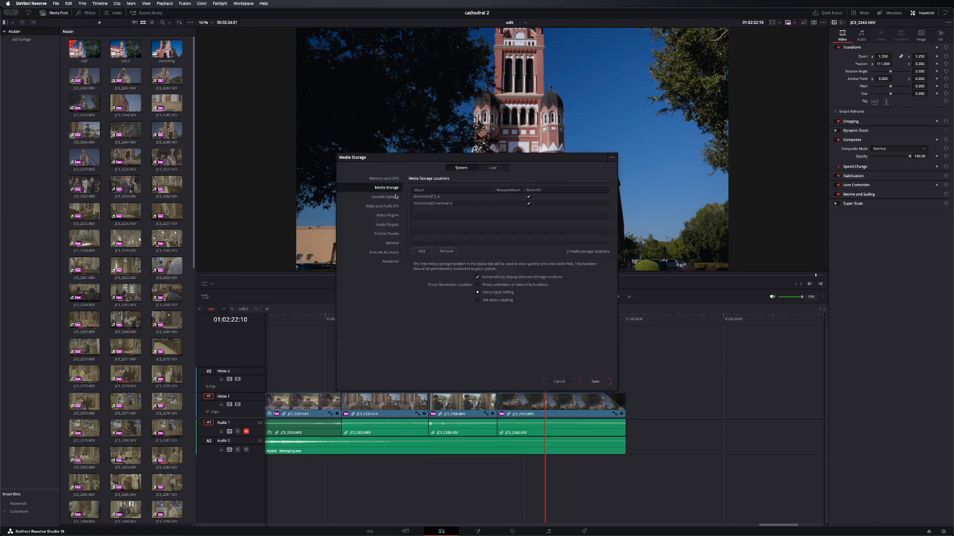
click(485, 169)
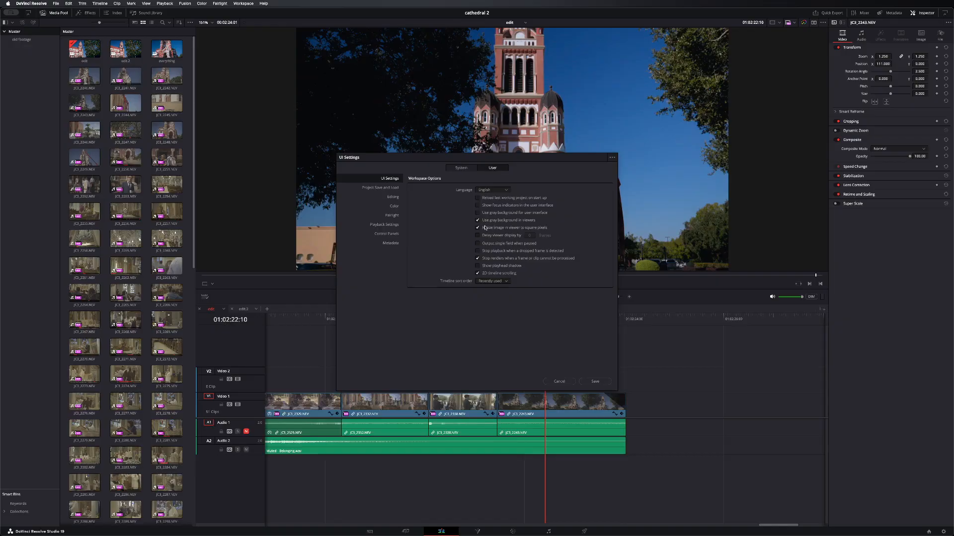
click(394, 190)
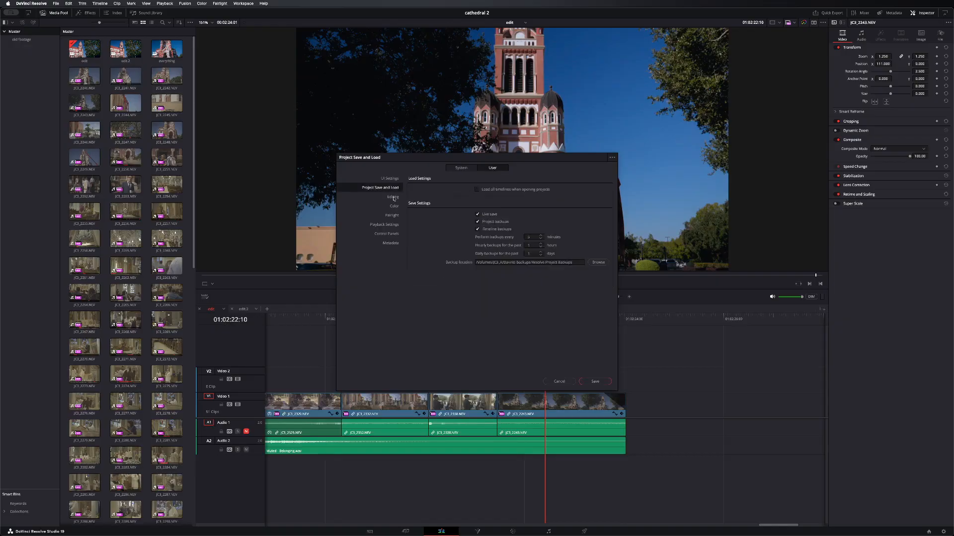
click(394, 198)
click(394, 215)
click(396, 207)
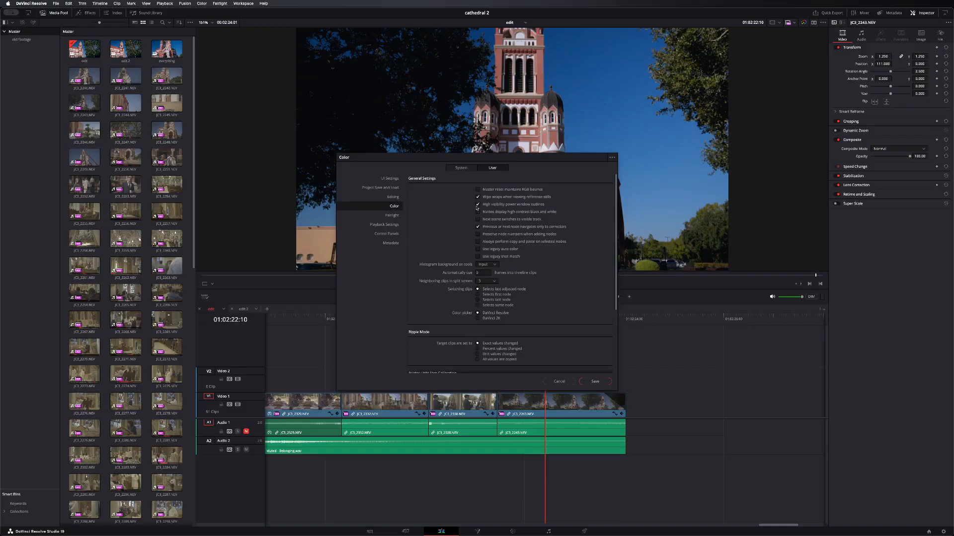
Step: Look through the system preferences, from Memory and GPU and Media Storage to Control Panels and General
click(461, 168)
click(385, 188)
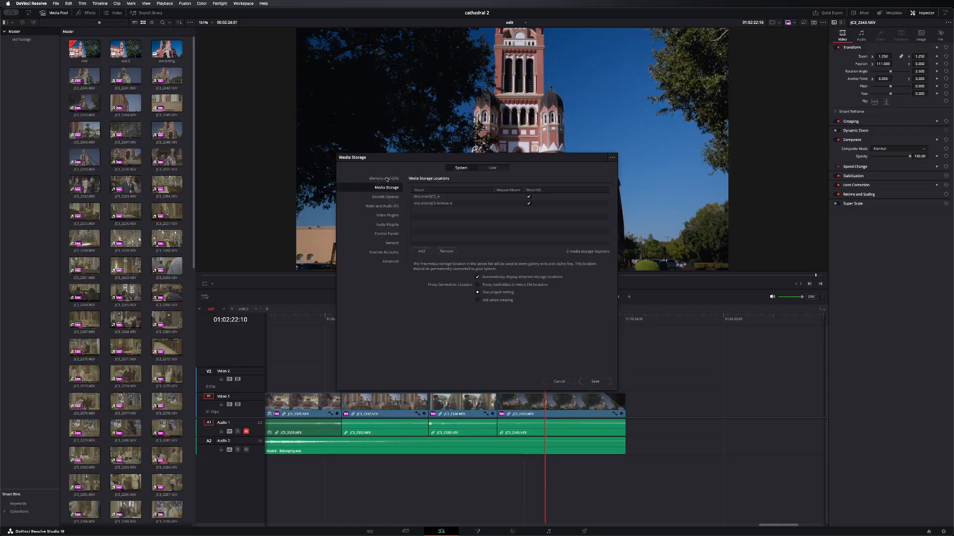
click(387, 179)
click(388, 205)
click(388, 188)
click(391, 178)
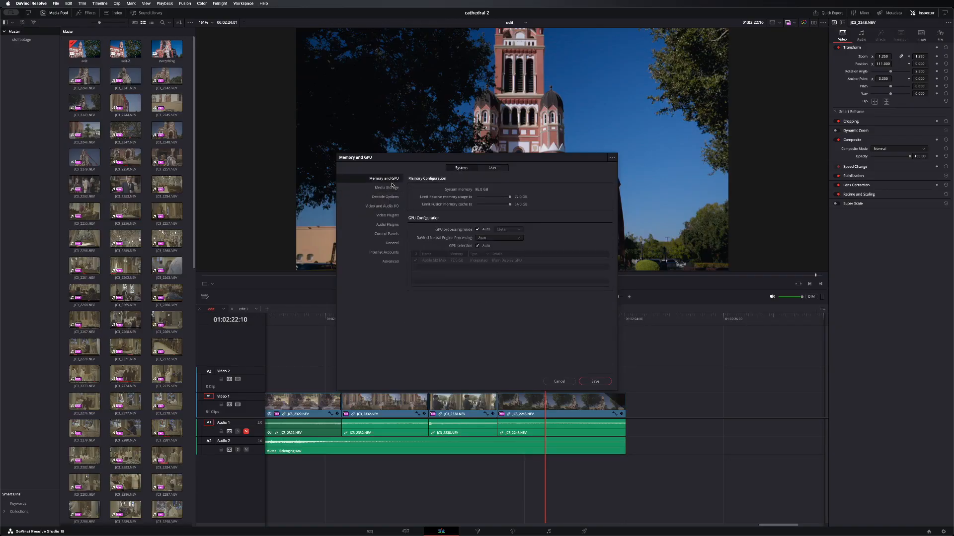
click(390, 197)
click(389, 206)
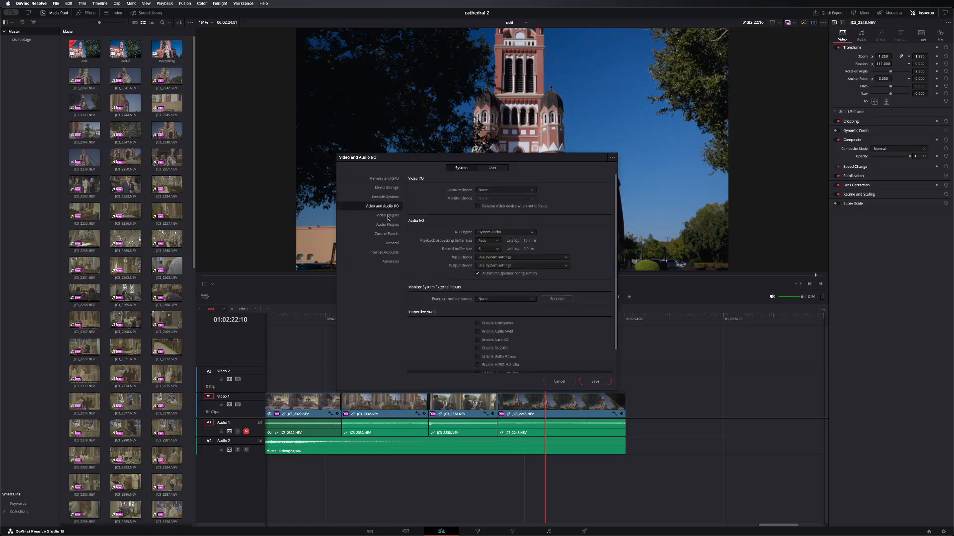
click(388, 224)
click(391, 216)
click(388, 233)
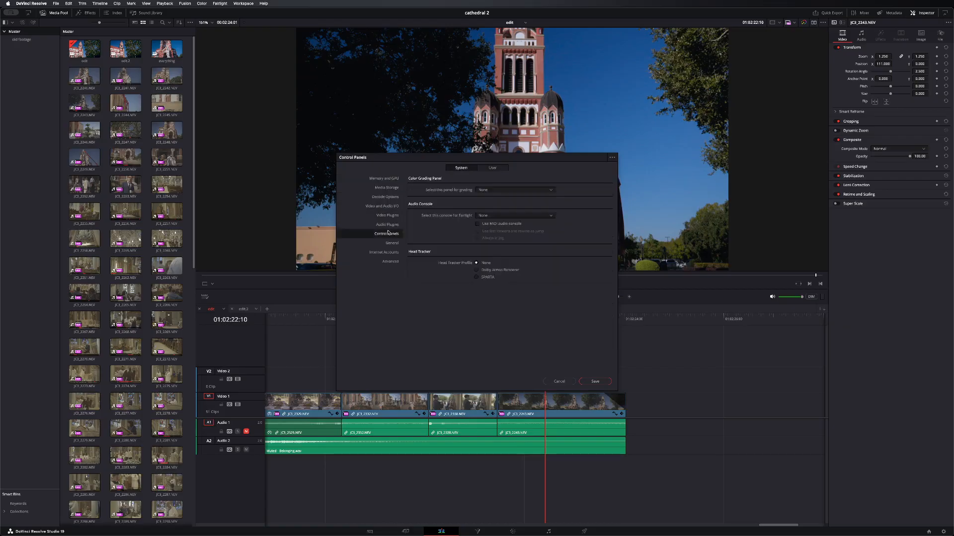
click(390, 244)
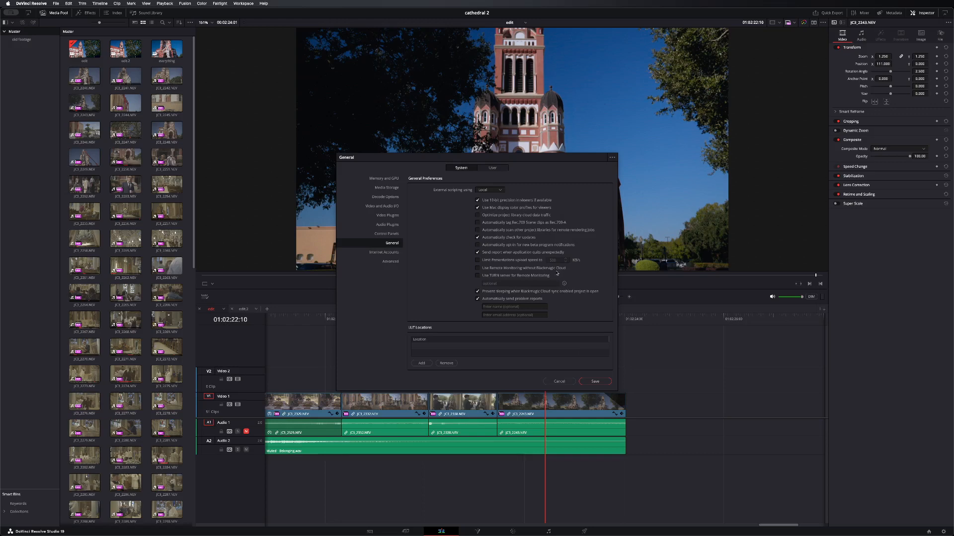
Step: Check the backup options in the Project Save and Load user preferences, and save the preferences
click(494, 168)
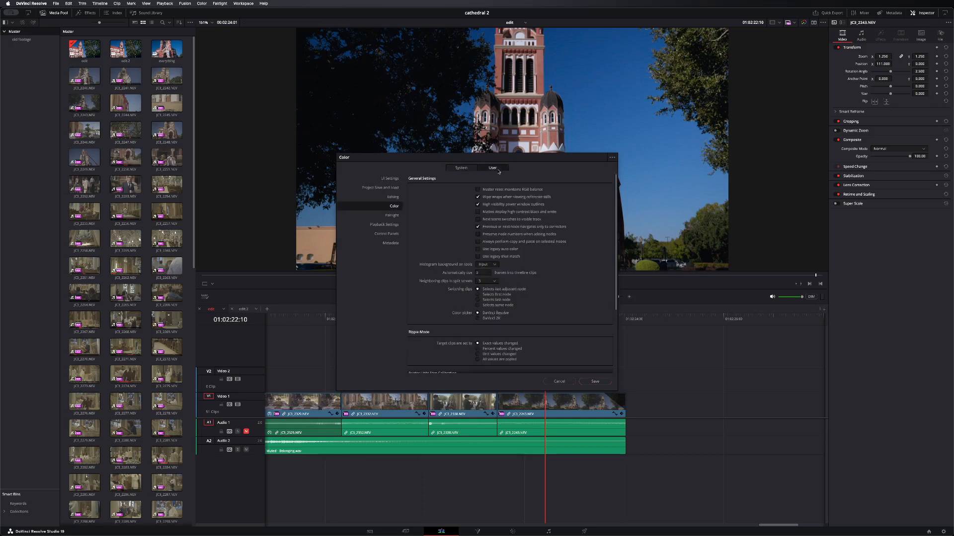
click(389, 188)
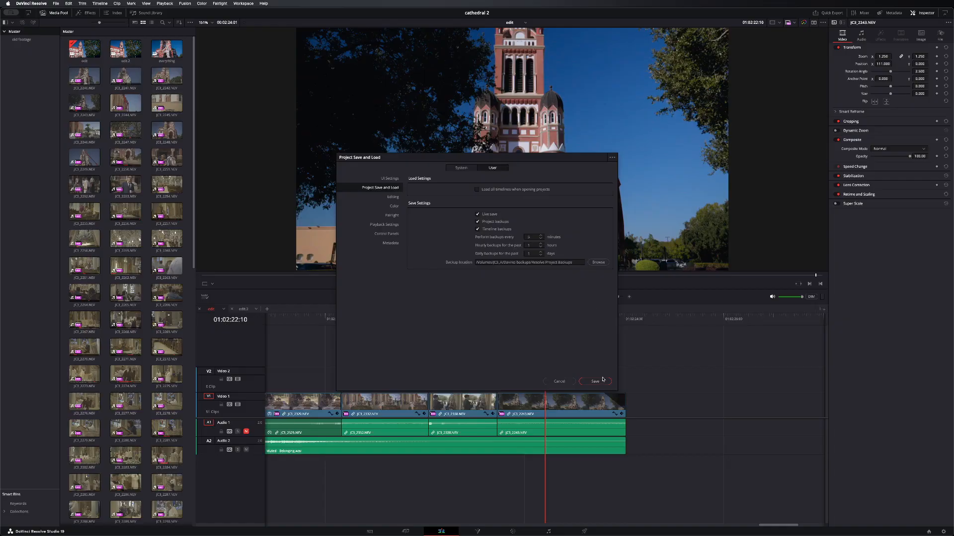
click(478, 229)
click(595, 381)
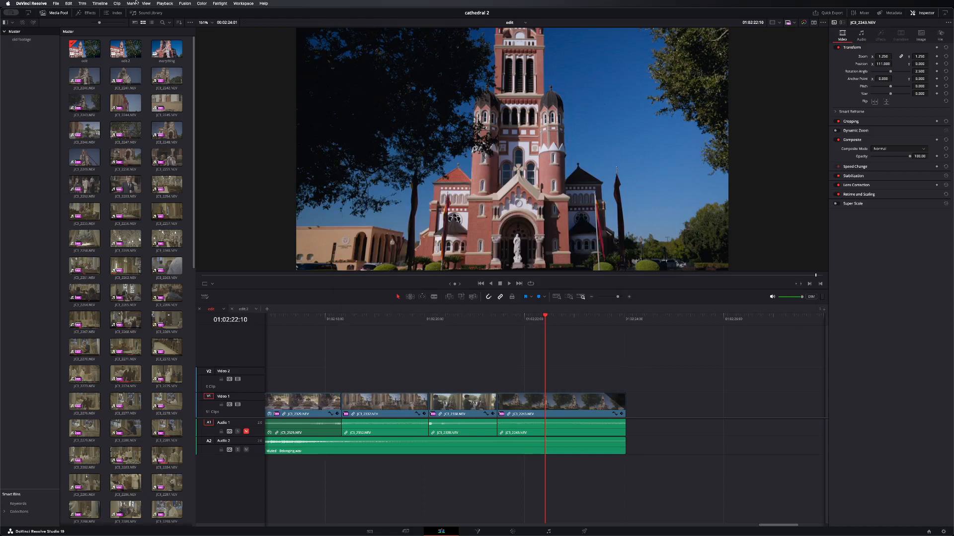
Step: Open the cathedral 2 project settings to view the master settings, and cancel out of them
click(55, 4)
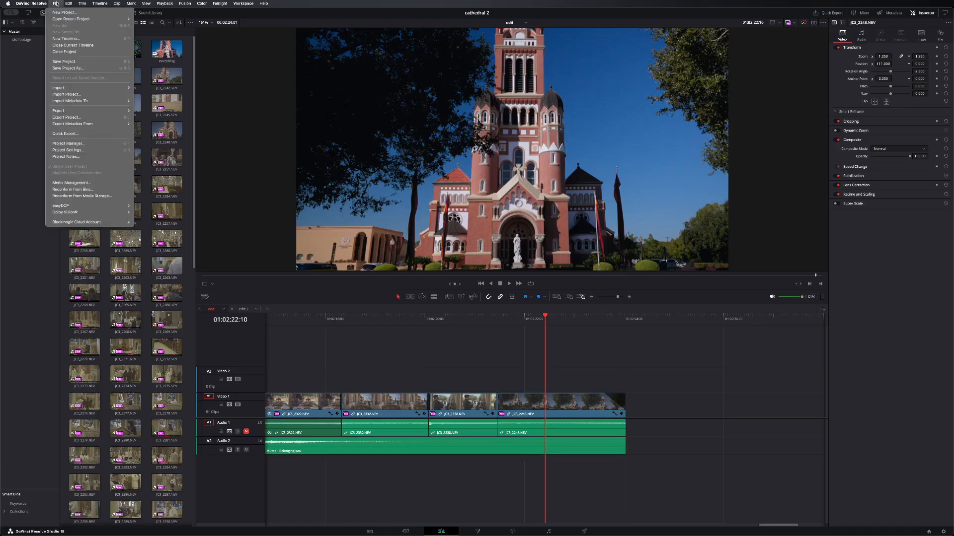
click(75, 150)
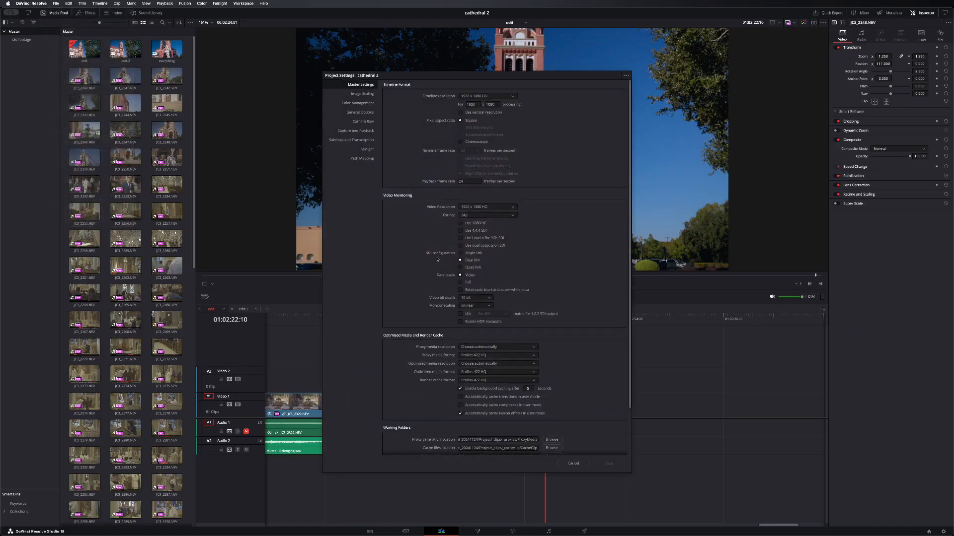
click(583, 464)
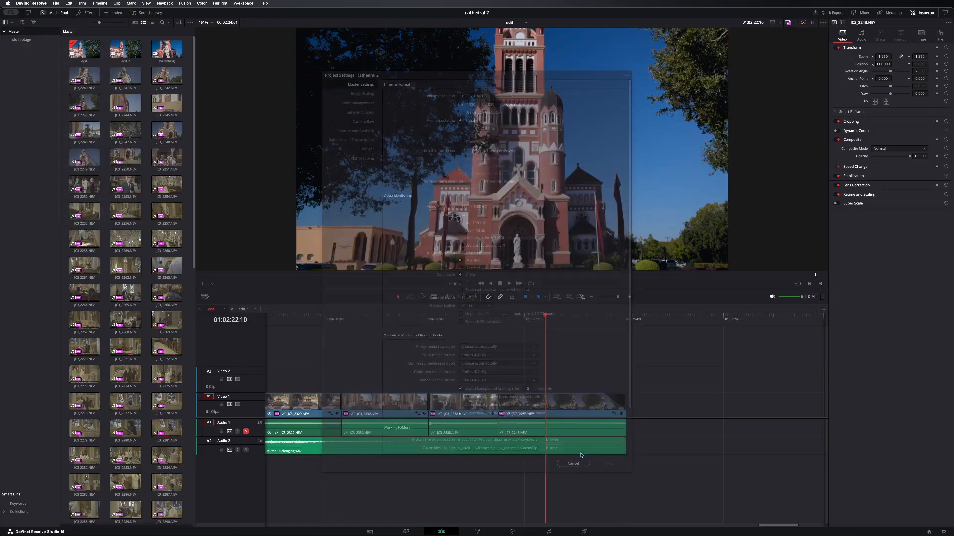
Step: Reopen the project settings and examine the working folders, browsing the proxy generation location without choosing a new folder
click(942, 532)
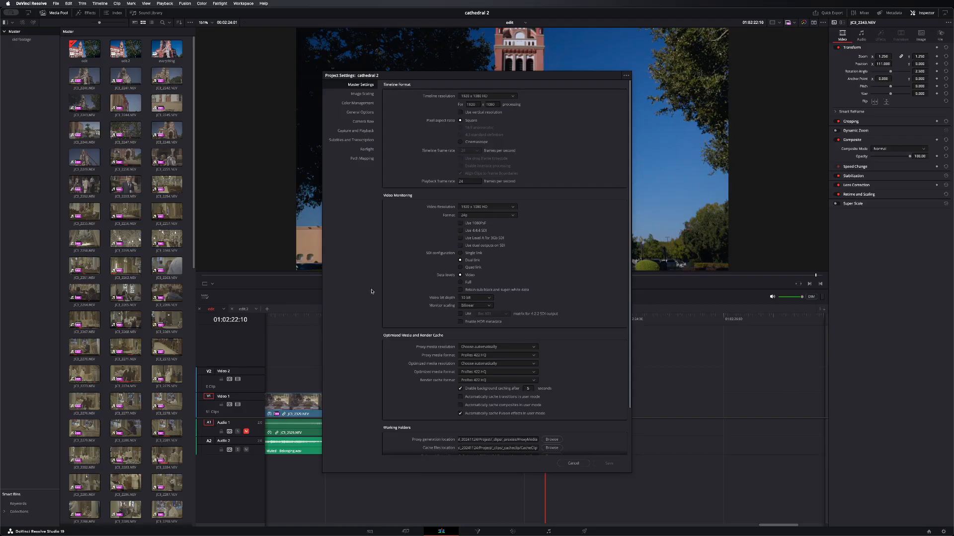
scroll(417, 231, down, 3)
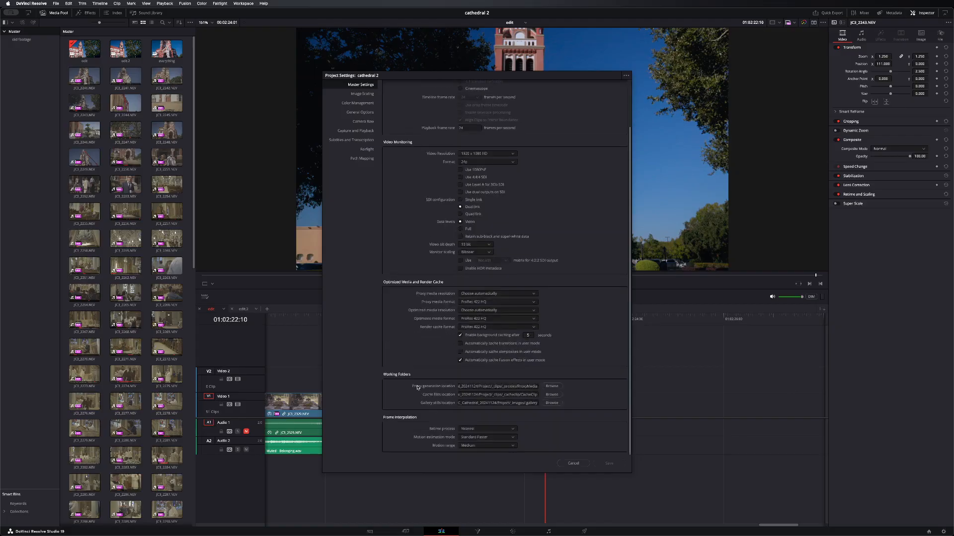
click(551, 387)
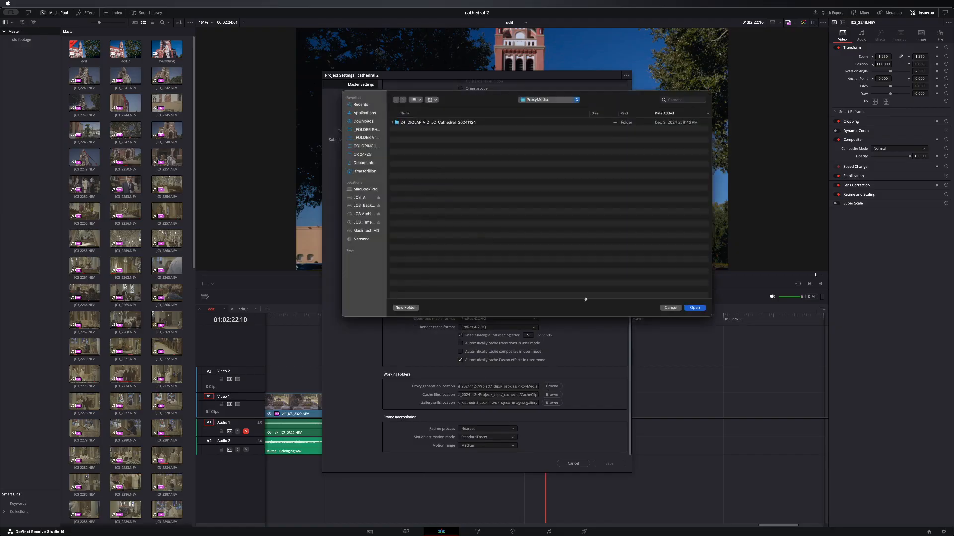
click(671, 308)
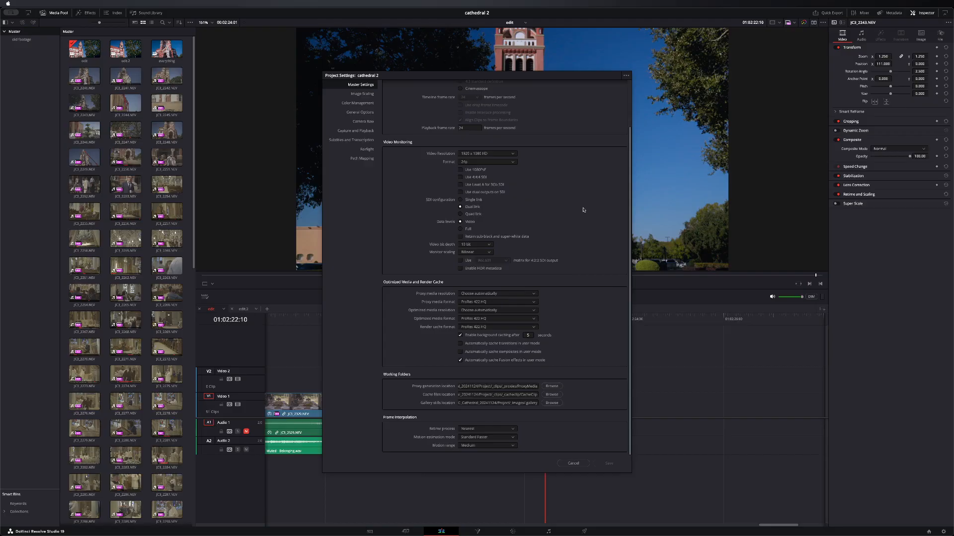
scroll(582, 362, up, 3)
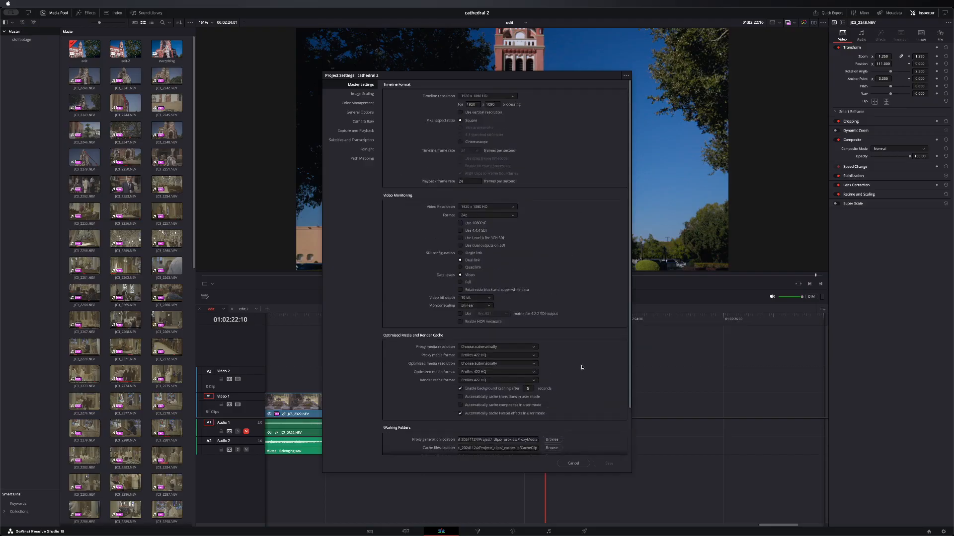
Step: Examine the project's Color Management settings and the available timeline color spaces without choosing a different one
click(364, 94)
click(361, 102)
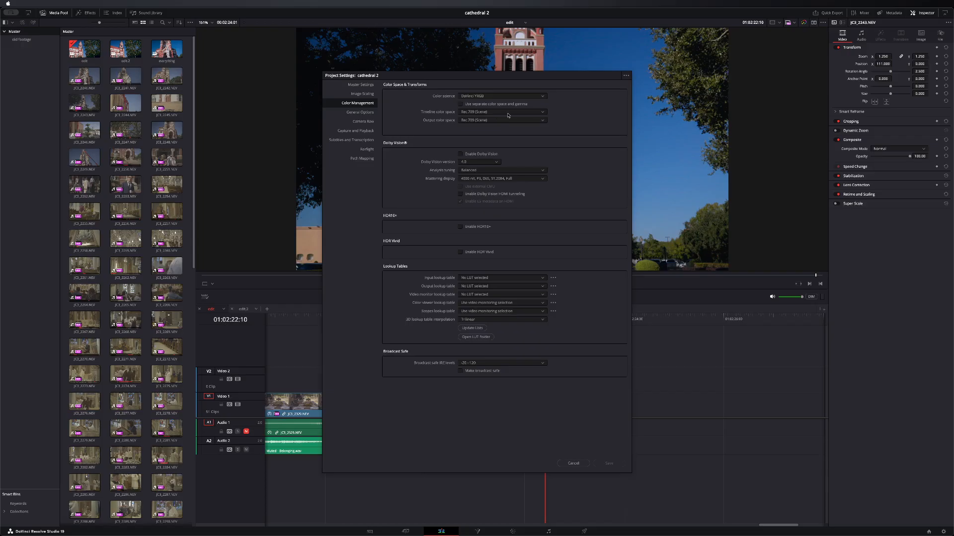
click(507, 113)
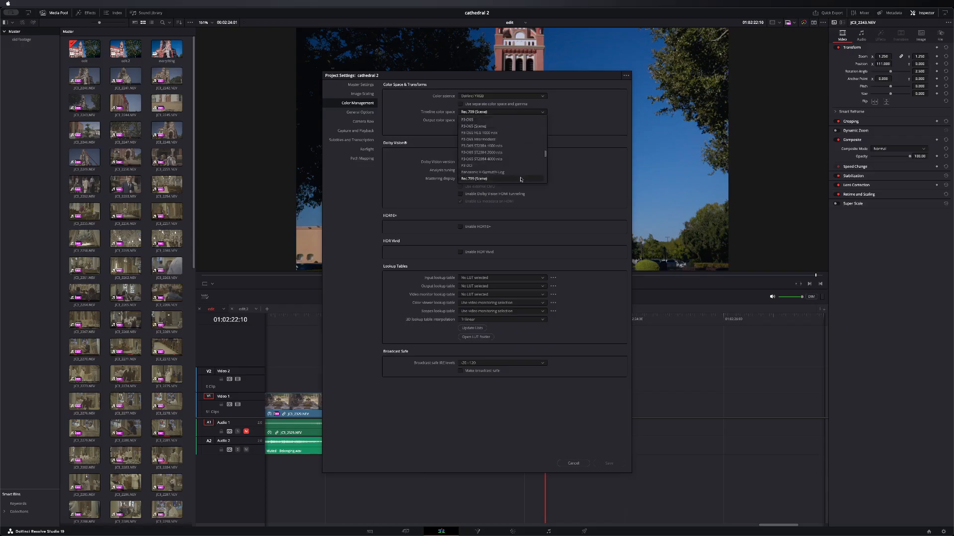
scroll(521, 157, up, 3)
click(612, 95)
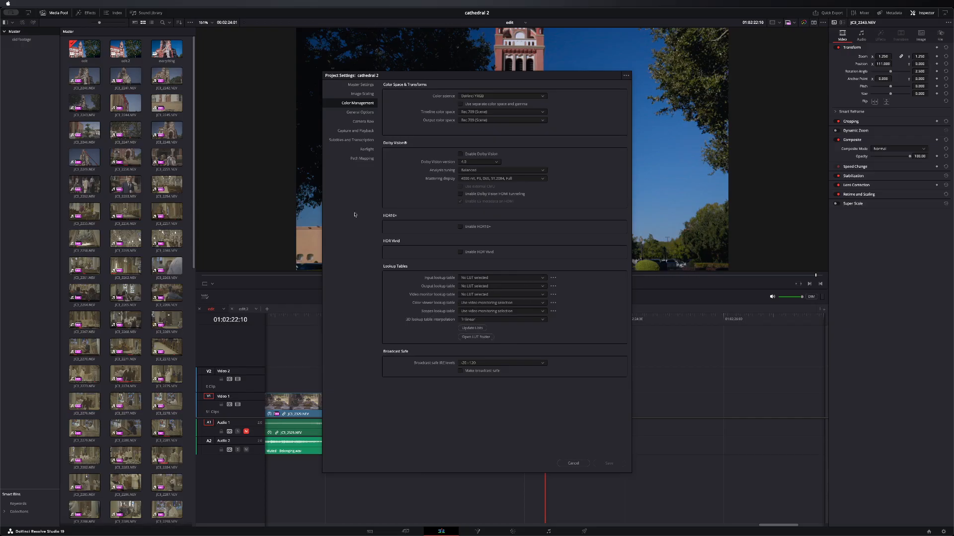
Step: Look through the project settings pages from General Options to Path Mapping, revisit Master Settings and Image Scaling, and cancel
click(373, 114)
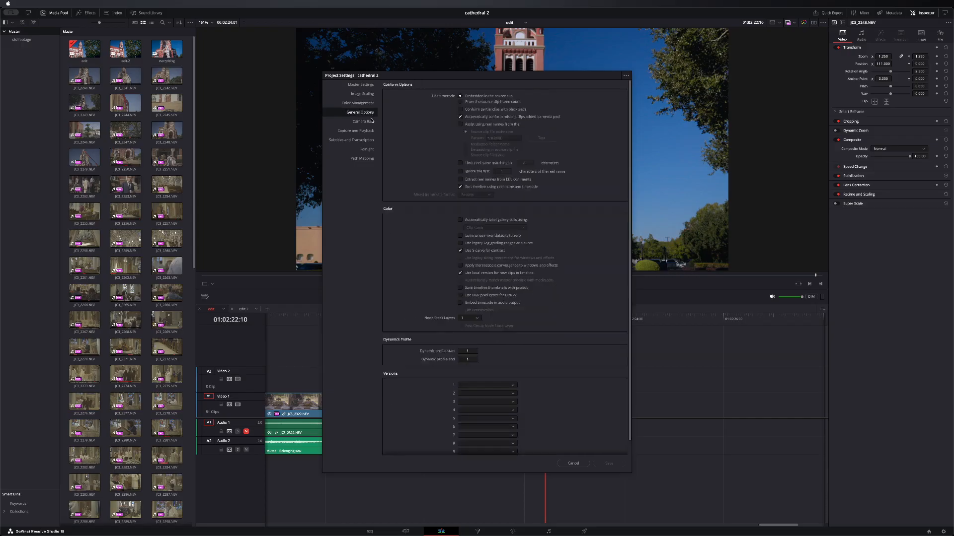
click(372, 122)
click(371, 130)
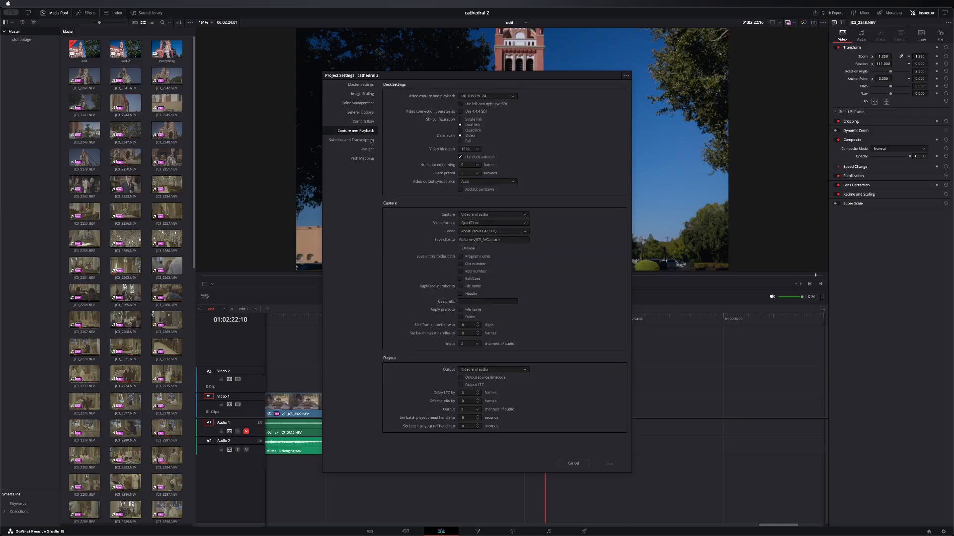
click(369, 140)
click(369, 150)
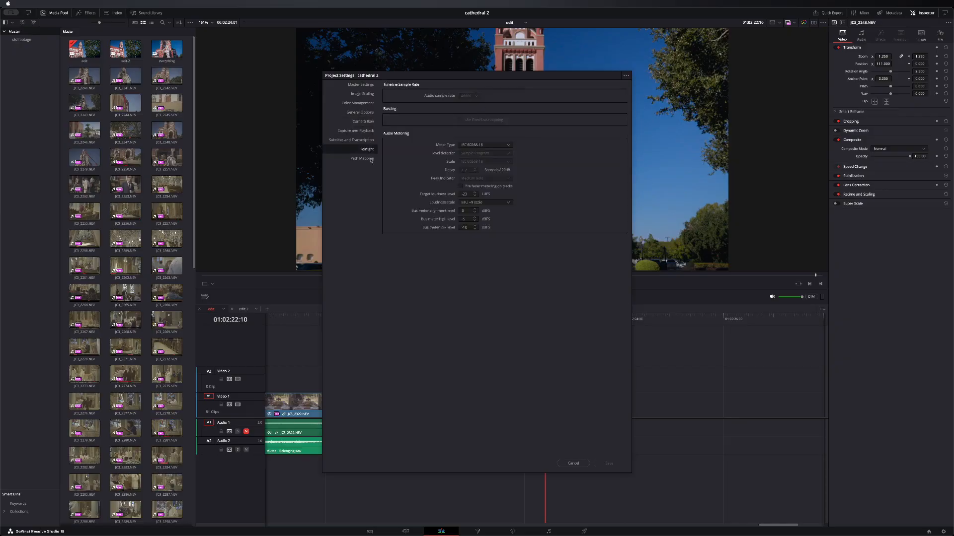
click(369, 159)
click(360, 87)
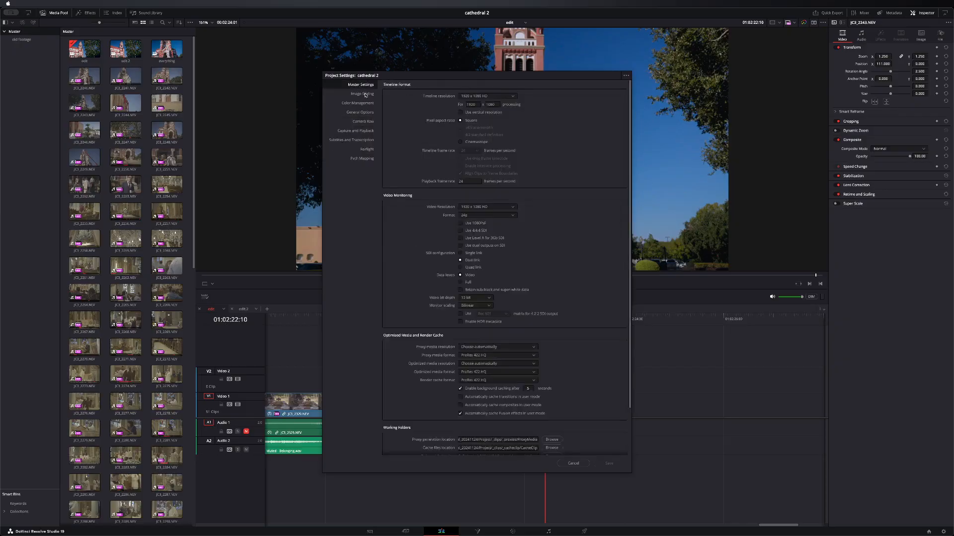
click(365, 94)
click(573, 463)
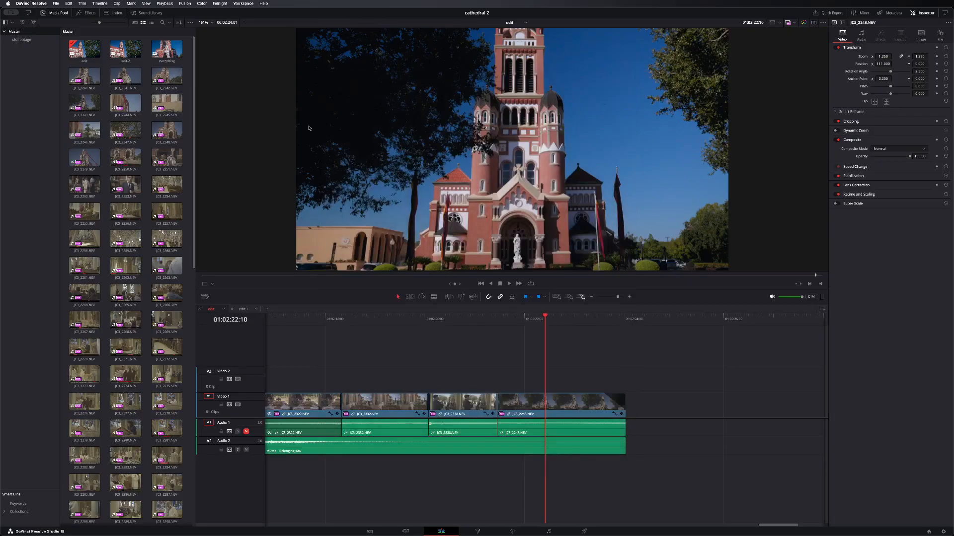
Step: Open the preferences and examine the system pages from Memory and GPU to Video and Audio I/O
click(32, 4)
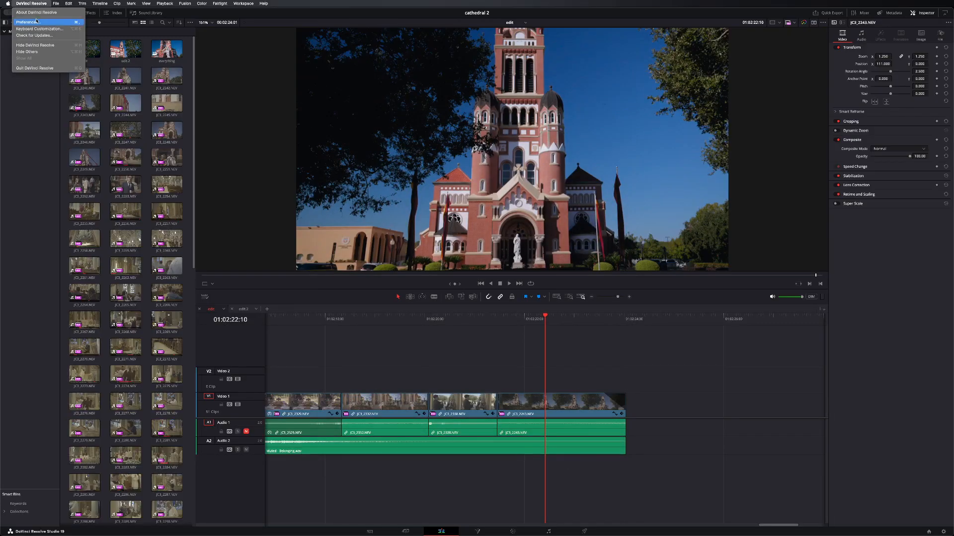
click(29, 21)
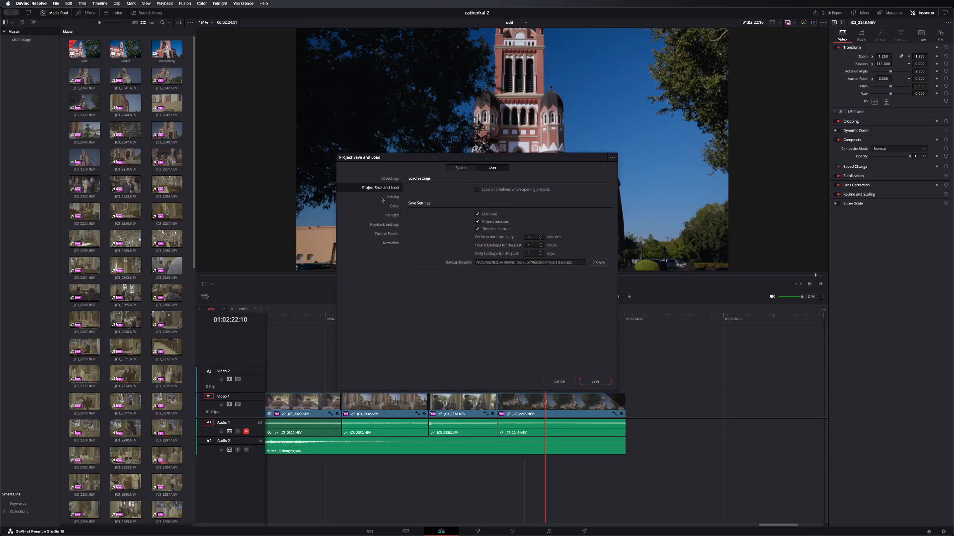
click(390, 197)
click(461, 168)
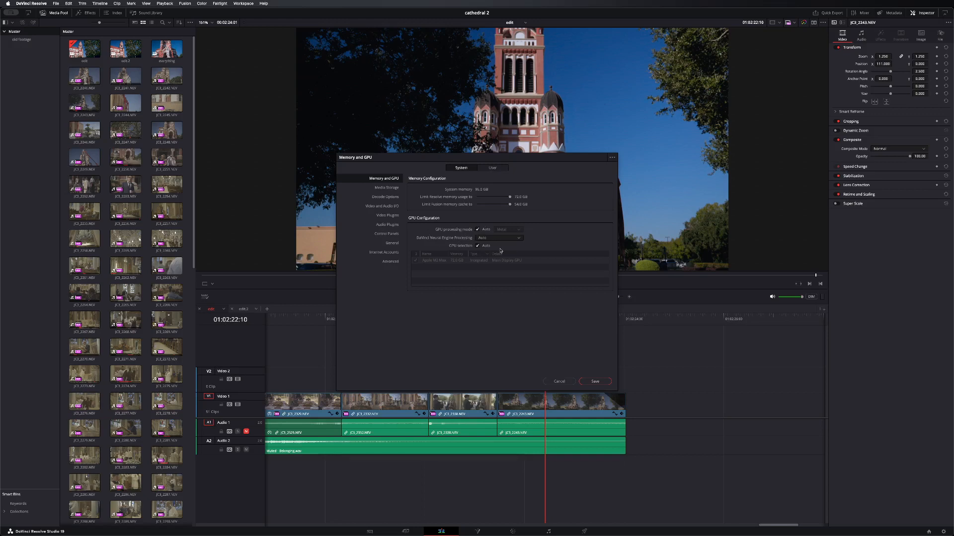
click(391, 188)
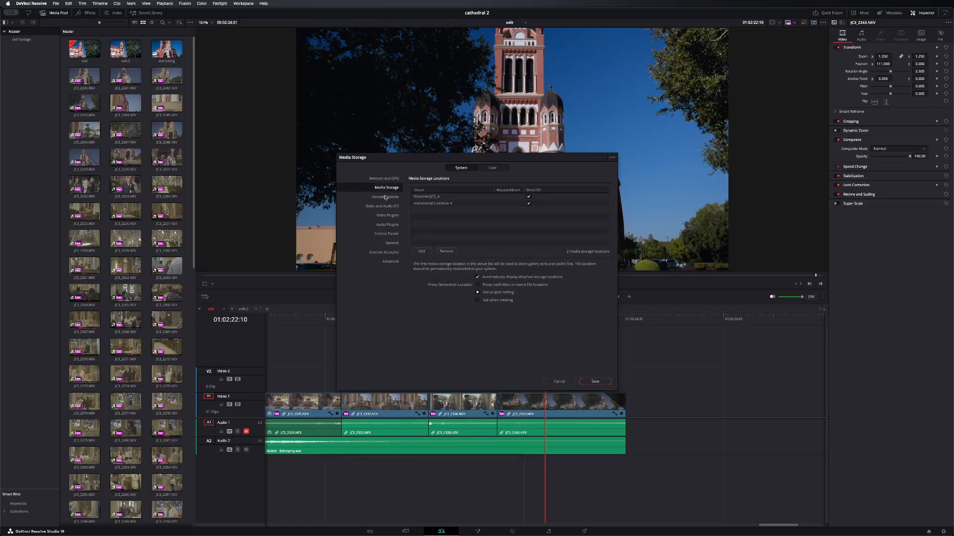
click(386, 198)
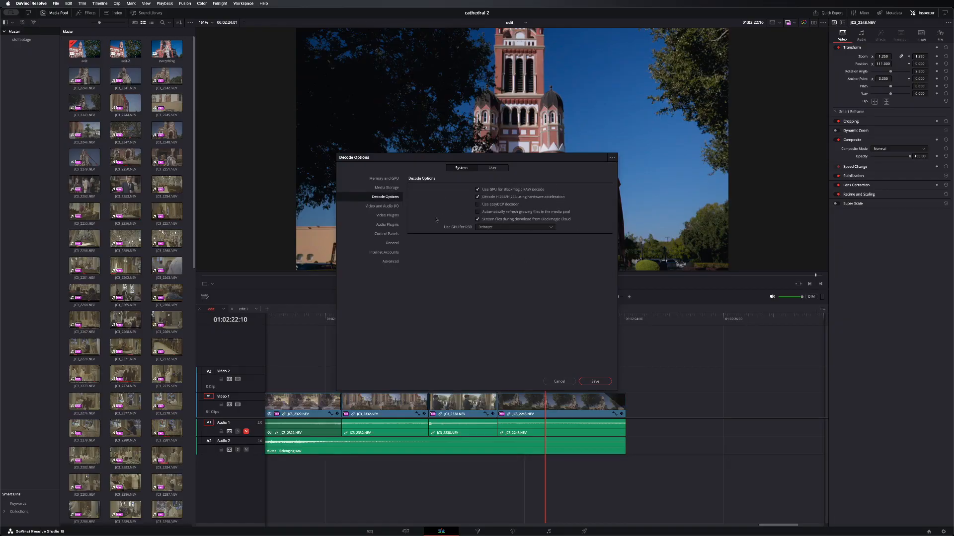
click(396, 205)
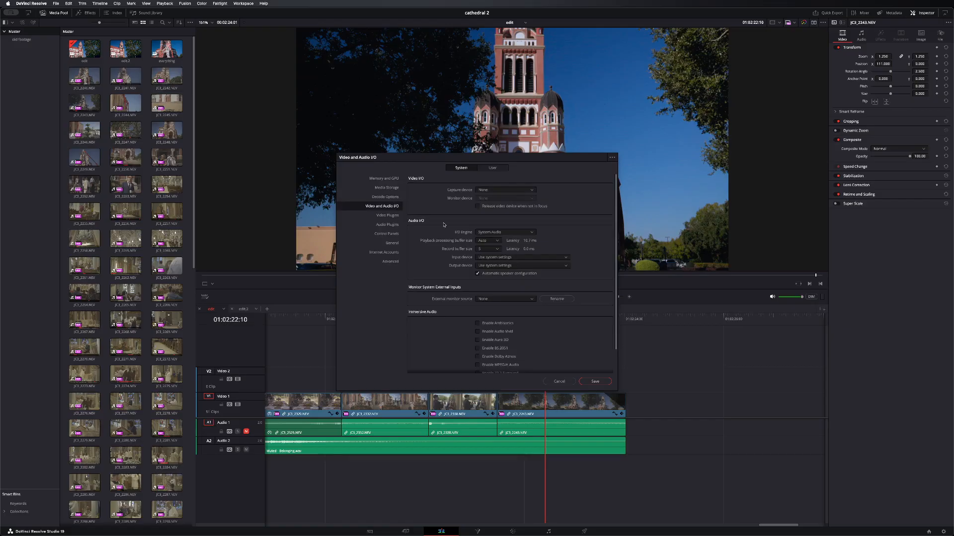
Step: Look through the remaining system preferences pages from Video Plugins to Advanced
click(386, 215)
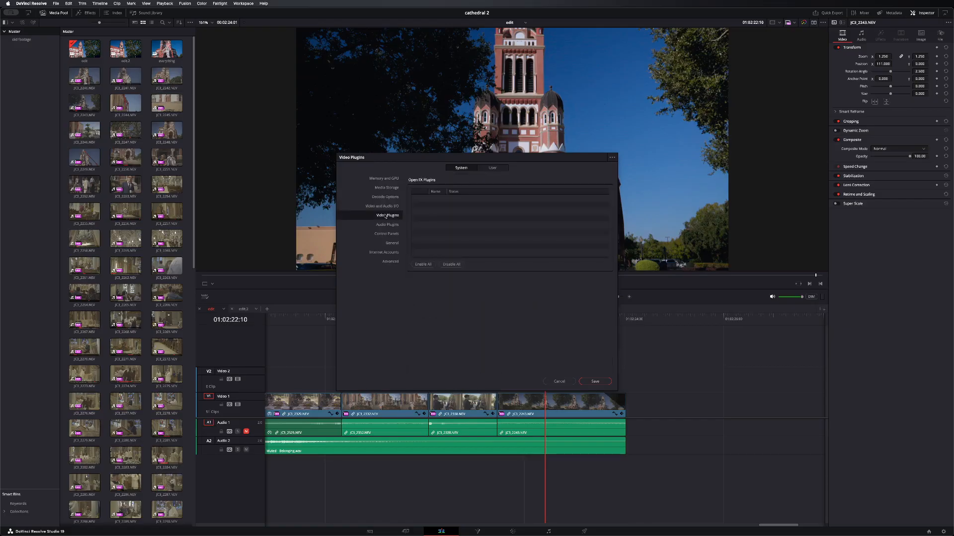
click(390, 225)
click(392, 233)
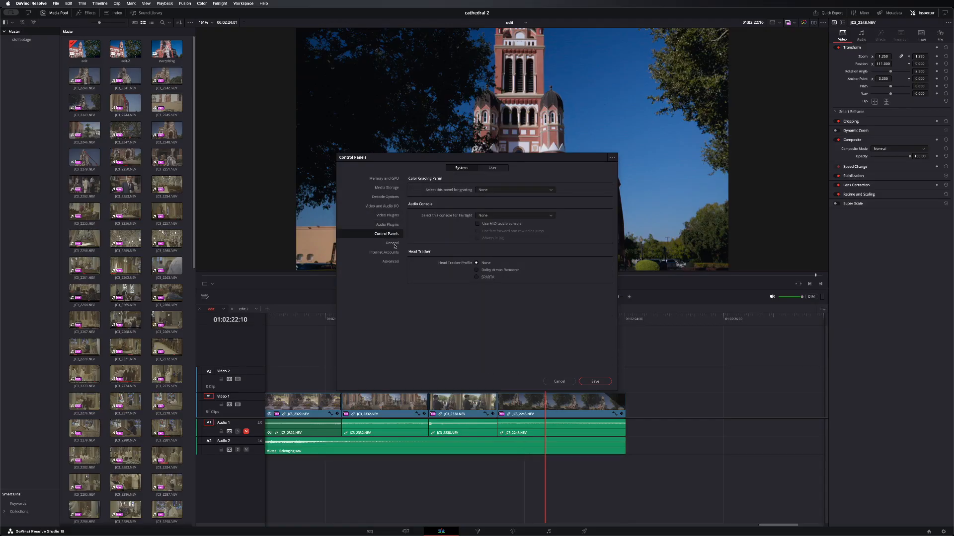
click(393, 244)
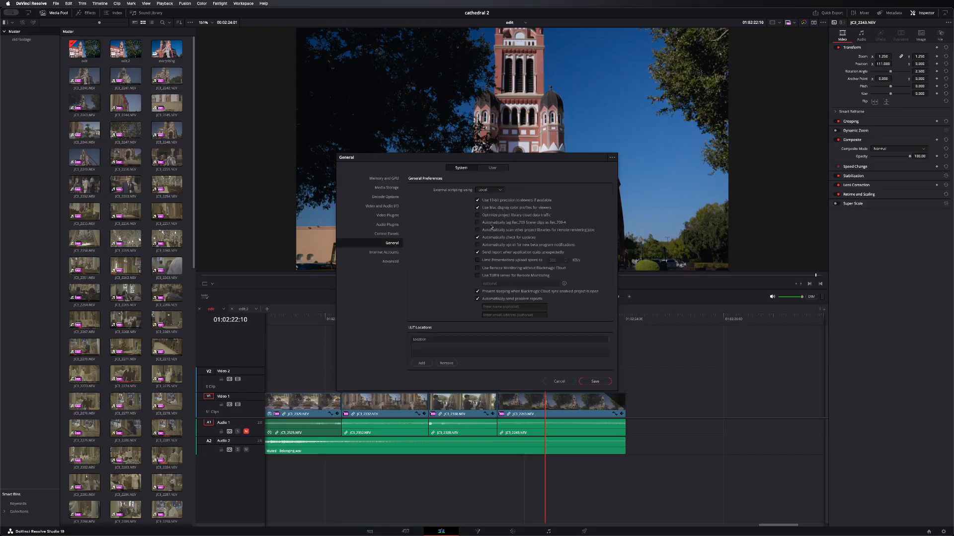
click(389, 253)
click(391, 261)
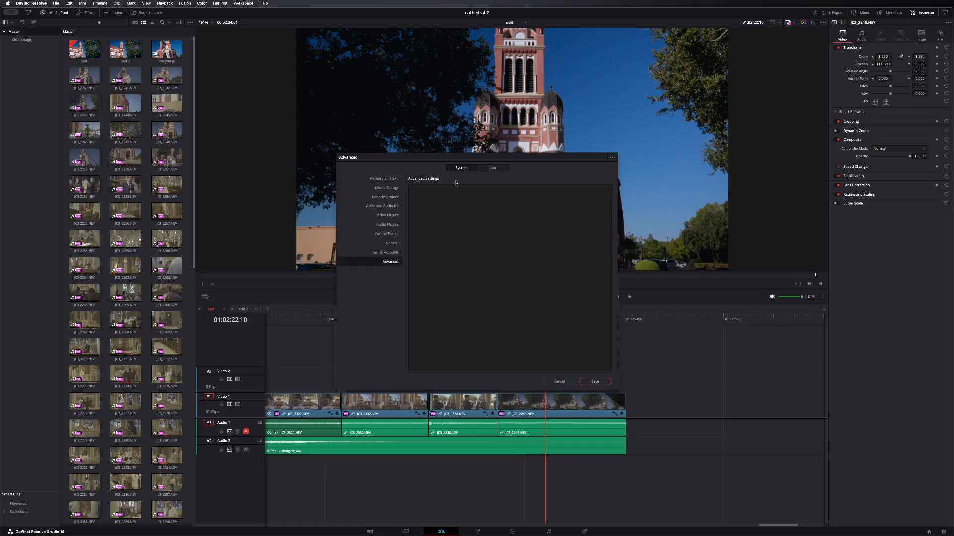
Step: Look through the user preferences from Project Save and Load to Metadata, and cancel out of the preferences
click(497, 169)
click(380, 187)
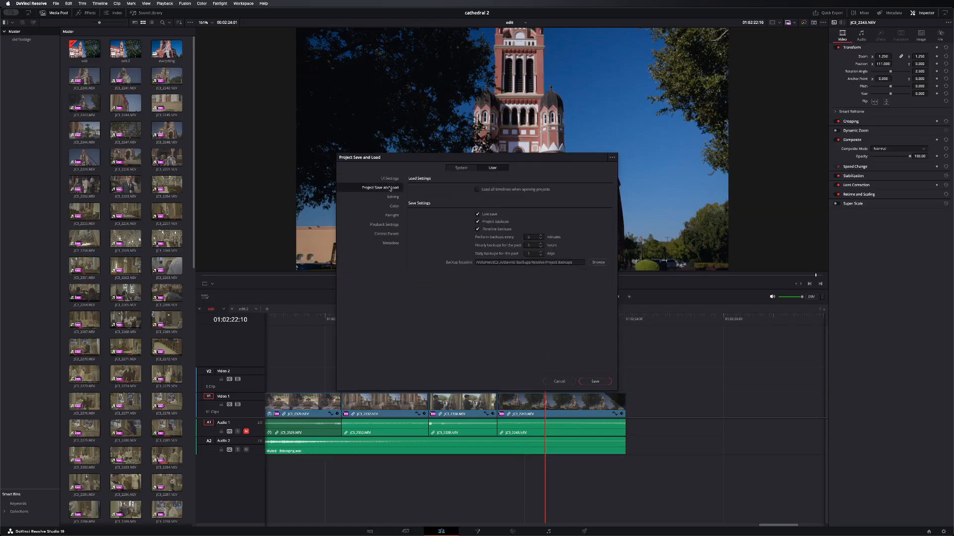
click(392, 197)
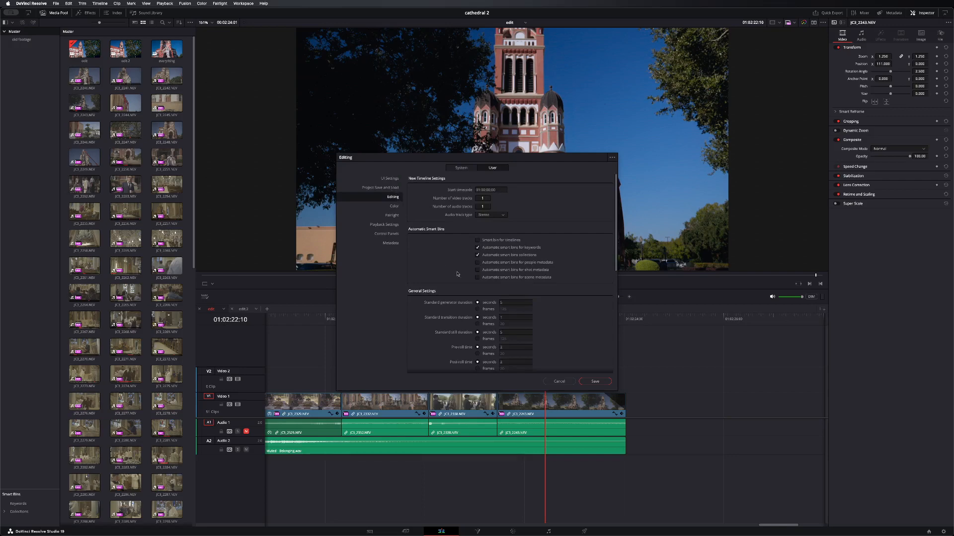
scroll(457, 274, down, 3)
click(394, 206)
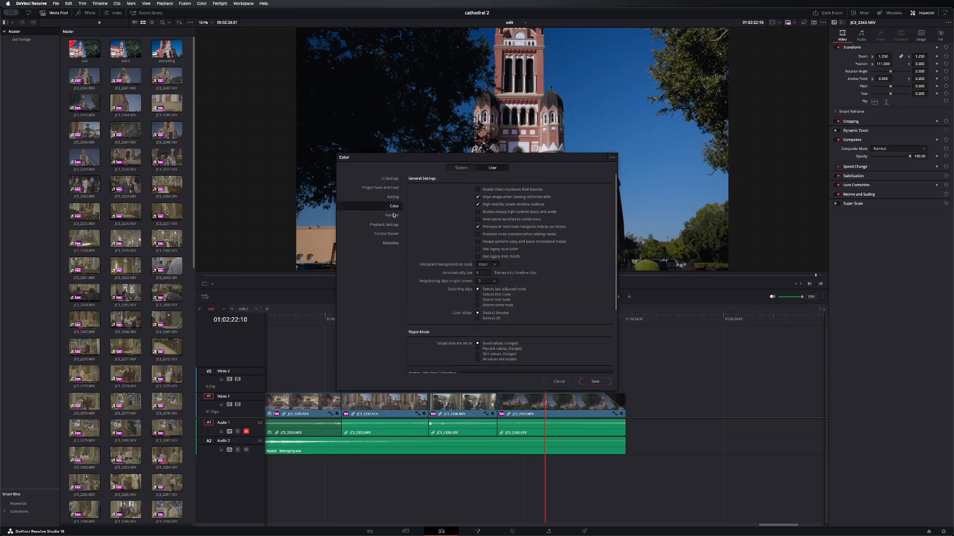
click(394, 223)
click(395, 217)
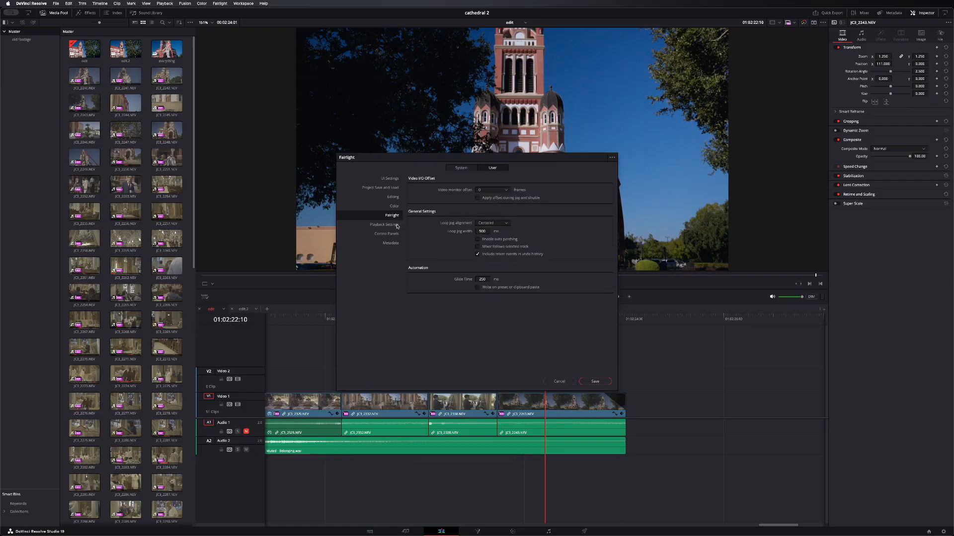
click(397, 226)
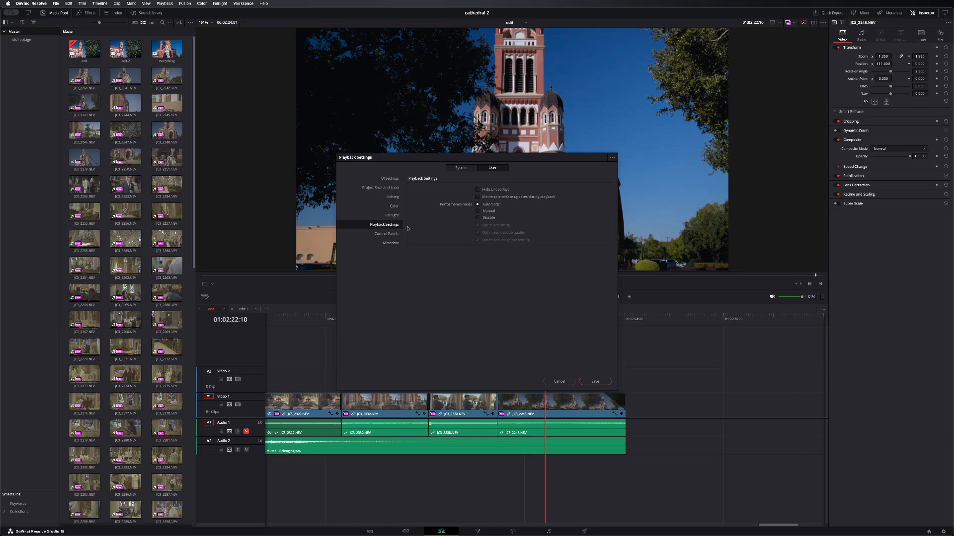
click(392, 234)
click(397, 243)
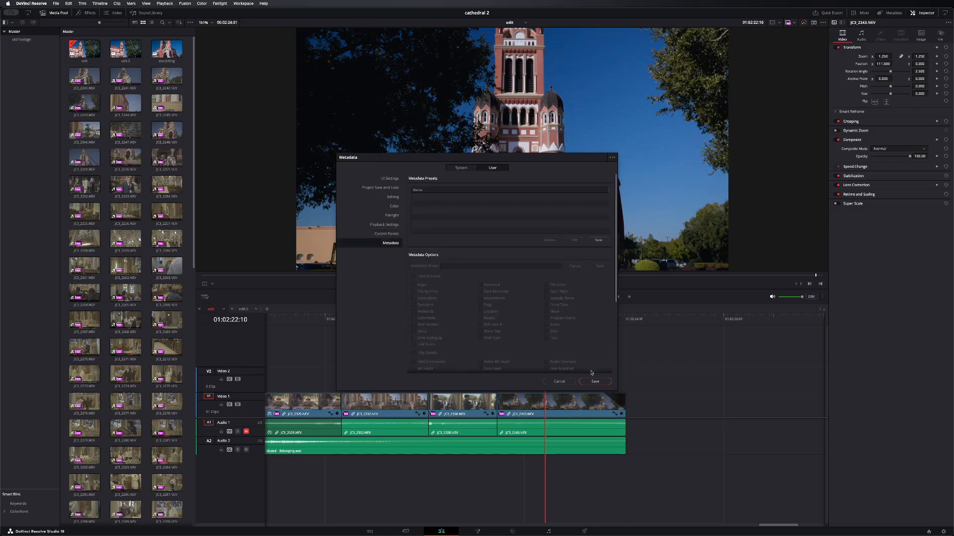
click(559, 381)
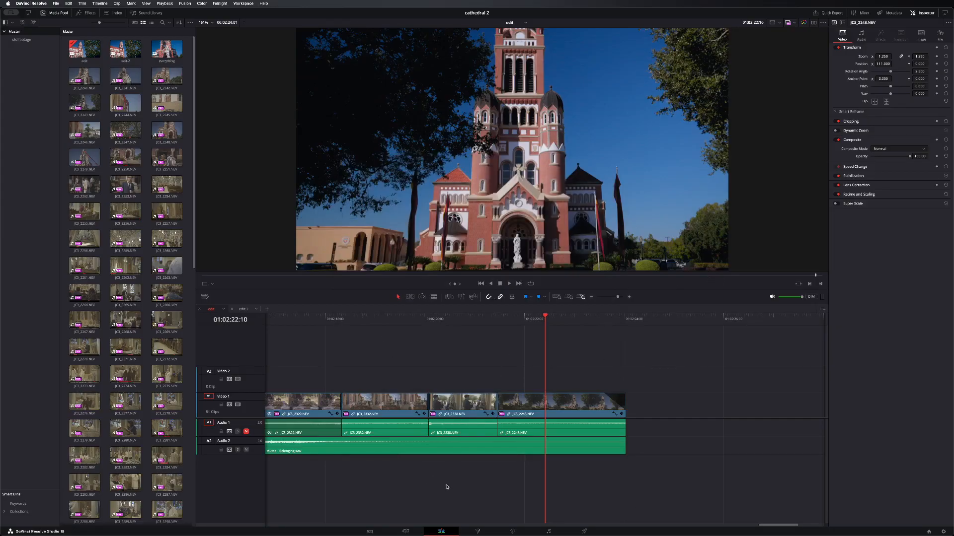
Step: Return the playhead to the start of the timeline and play the opening clips of the edit for a few seconds
drag(770, 525, 409, 525)
drag(342, 491, 238, 482)
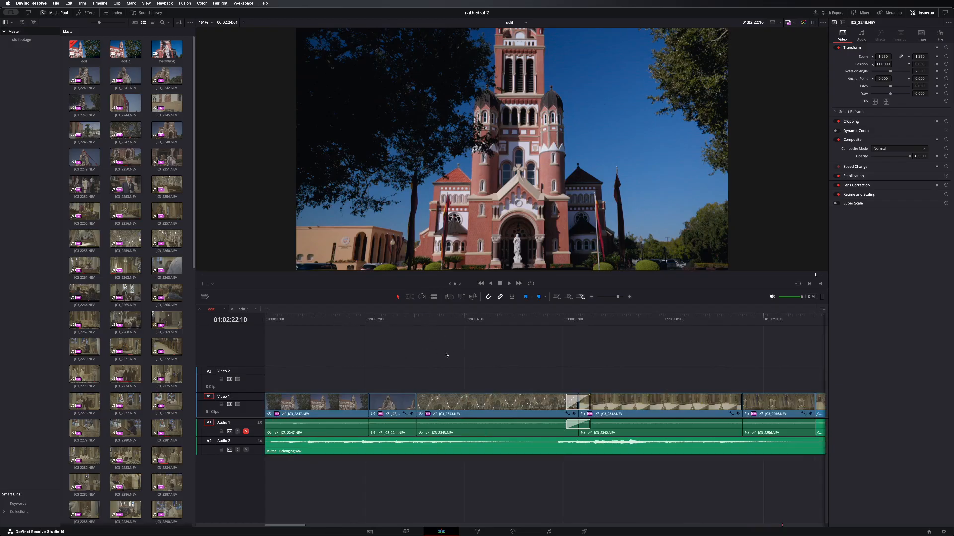
click(407, 343)
drag(407, 343, 249, 346)
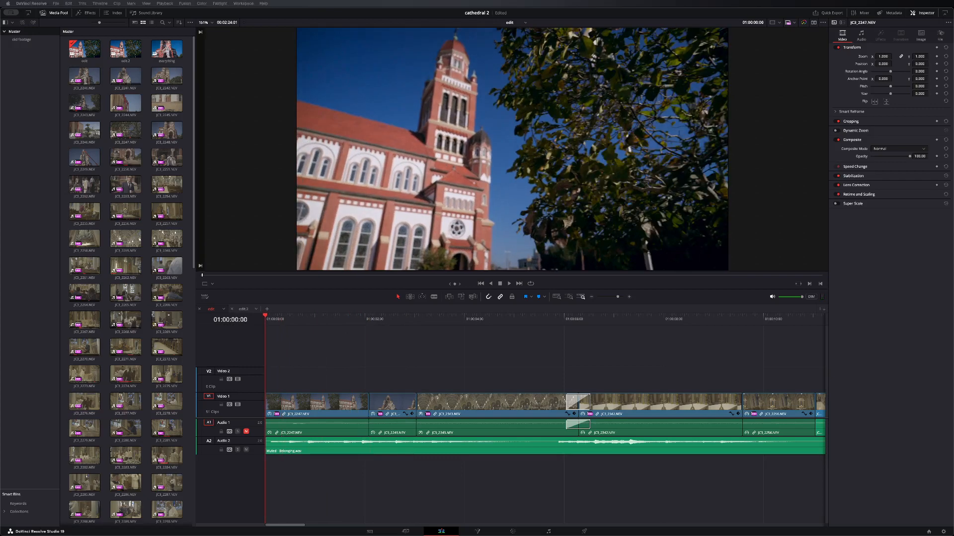
drag(265, 328, 238, 331)
key(space)
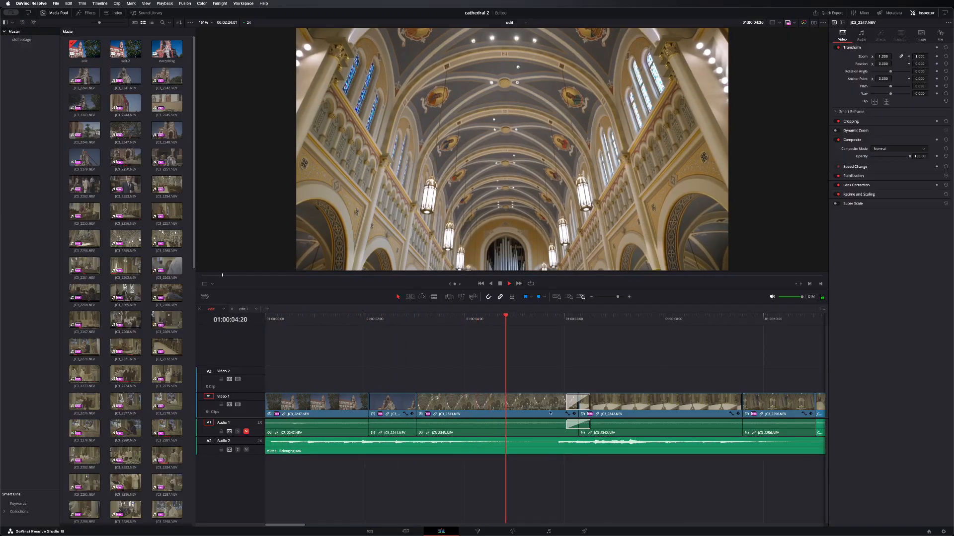
key(space)
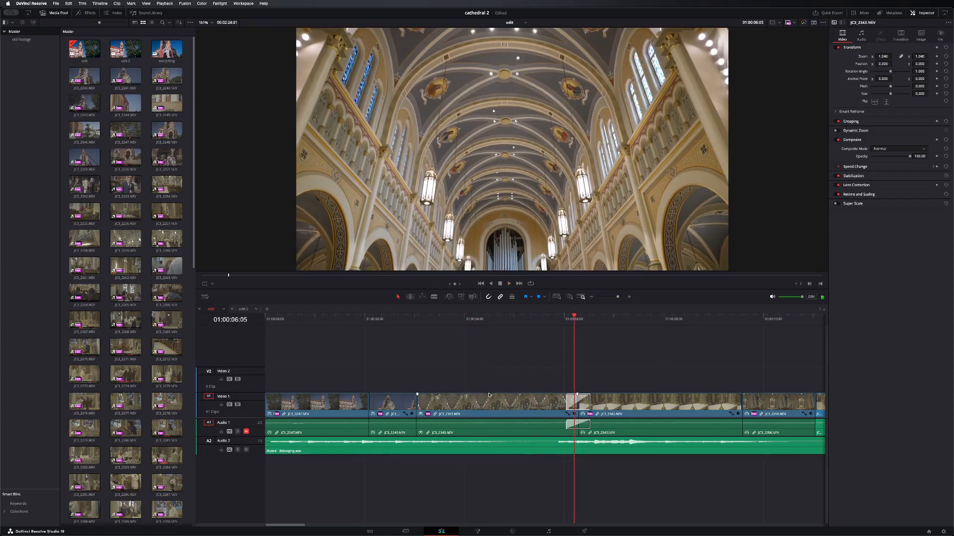
Step: Select the third clip on Video 1, park the playhead at 01:00:04:07, and examine the clip's Retime and Scaling settings
click(486, 408)
drag(541, 319, 479, 319)
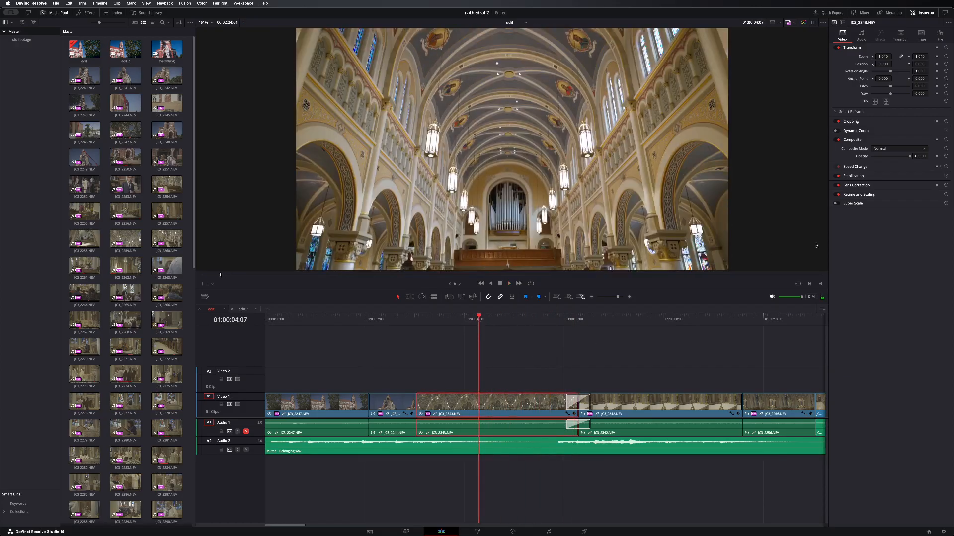
click(884, 195)
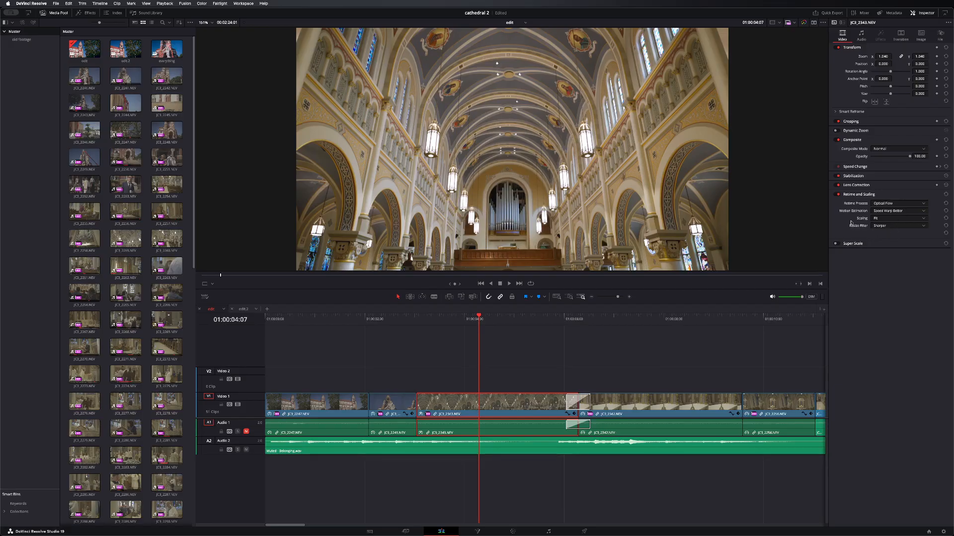
click(866, 196)
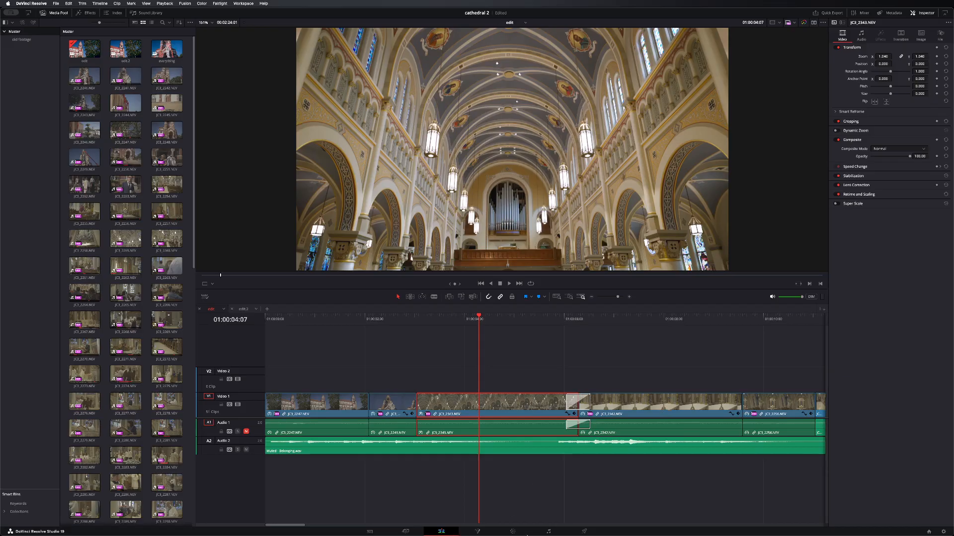
Step: Switch to the Color page and examine the Color Space Transform settings of node 01, leaving the effects list hidden
click(512, 531)
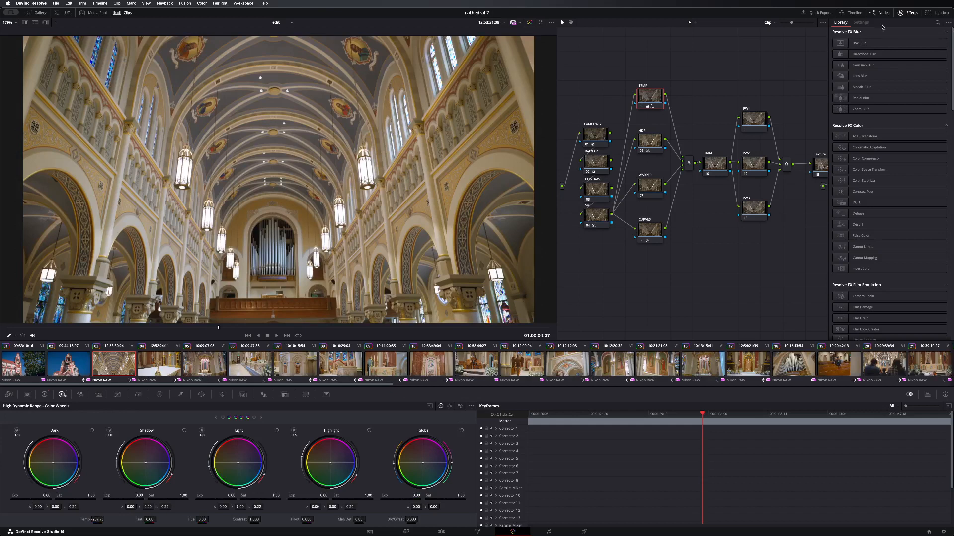
click(903, 14)
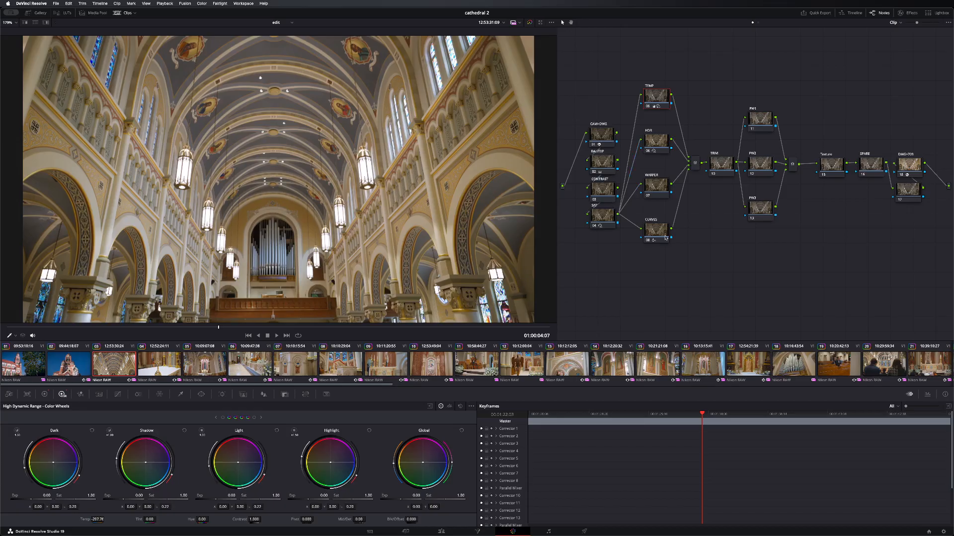
click(604, 128)
click(902, 13)
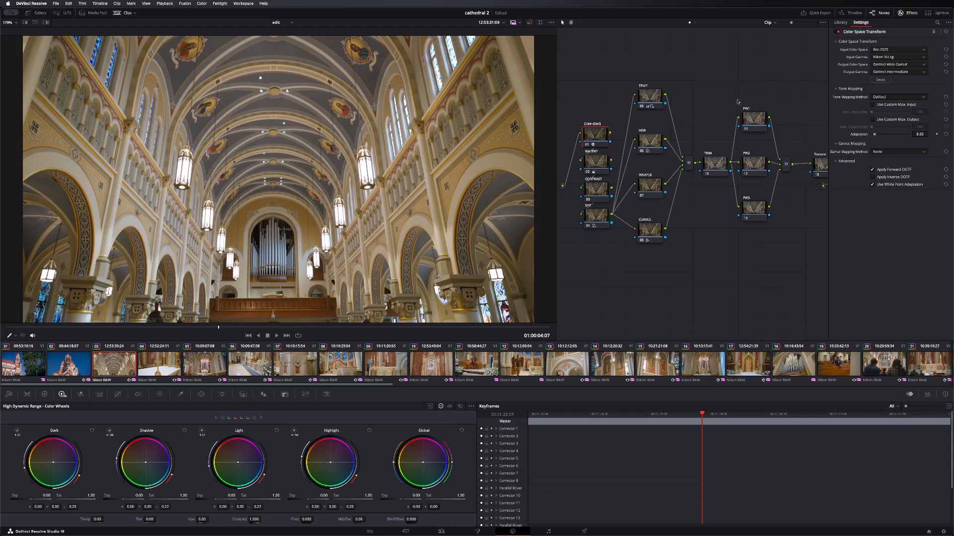
click(905, 13)
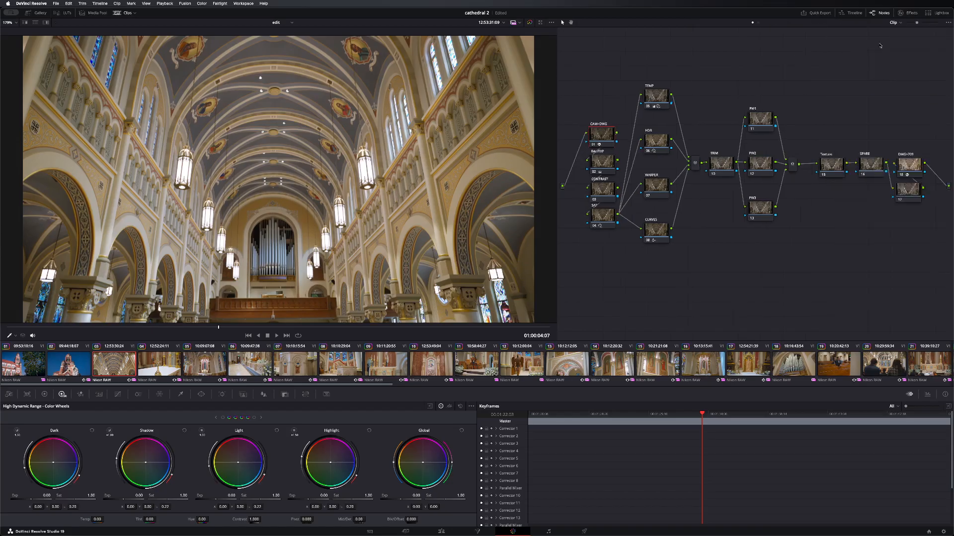
Step: Examine the Color Space Transform settings of the output conversion node near the end of the node tree
click(908, 168)
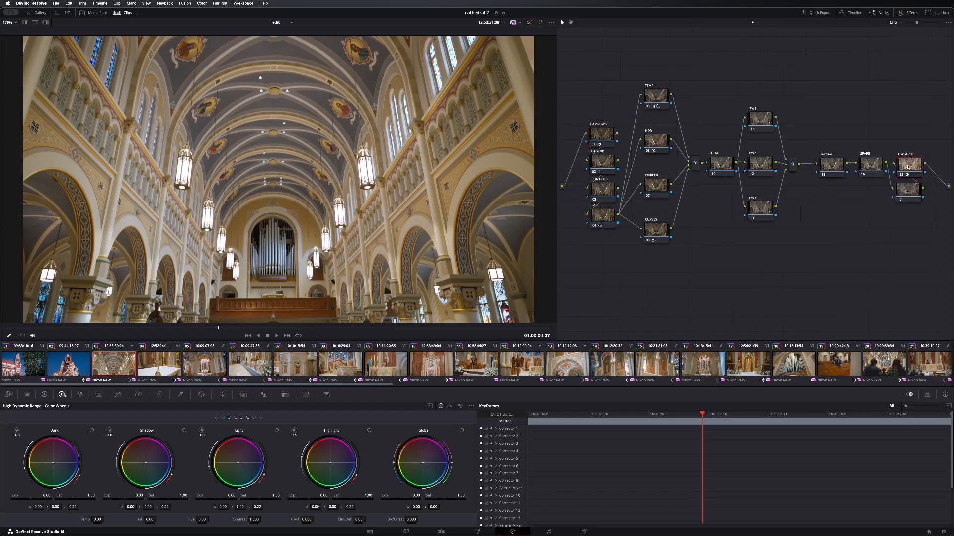
click(904, 14)
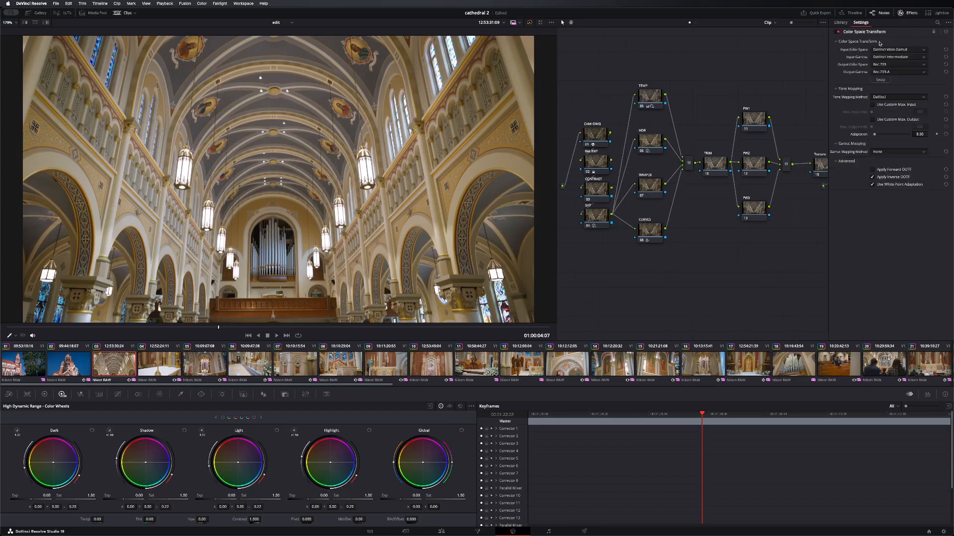
click(908, 12)
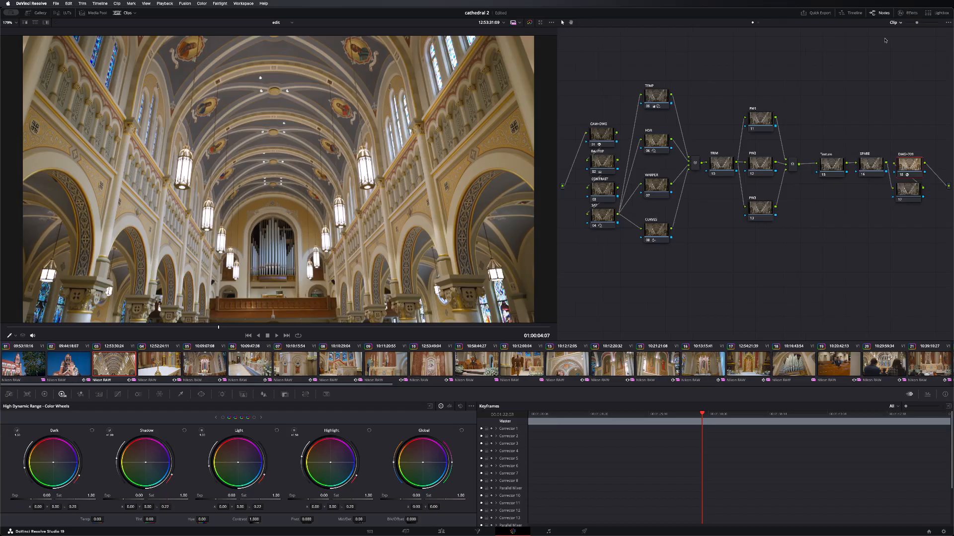
Step: Show the Primaries color wheels for node 02 and examine the adjustments on it and the CONTRAST node
click(604, 132)
click(601, 169)
click(43, 395)
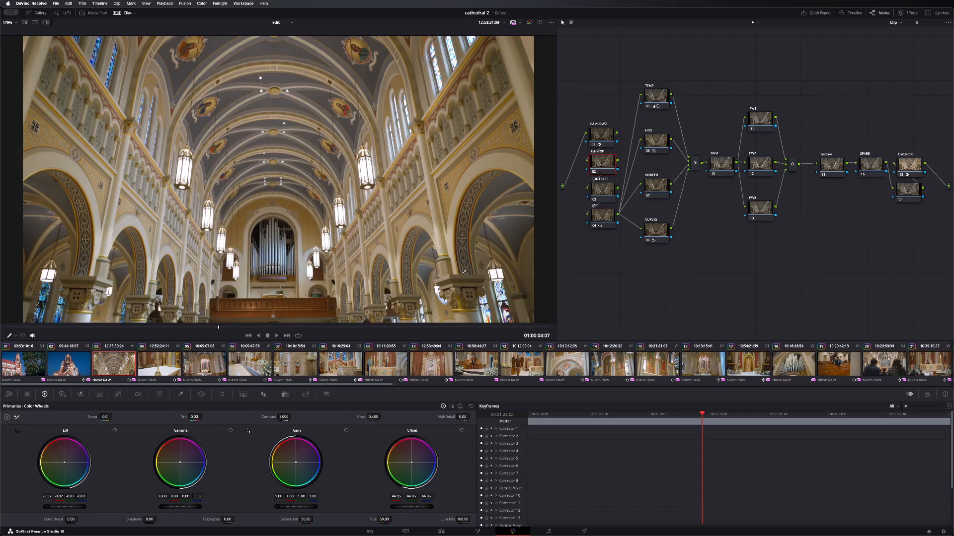
click(602, 189)
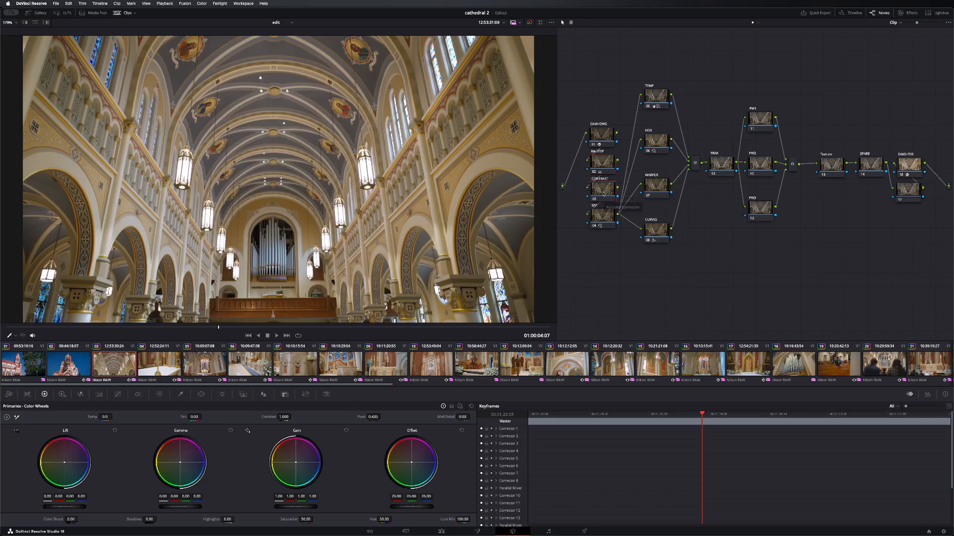
Step: Select node 04, show its High Dynamic Range color wheels, and display the histogram scopes in place of the keyframes
click(601, 212)
click(61, 394)
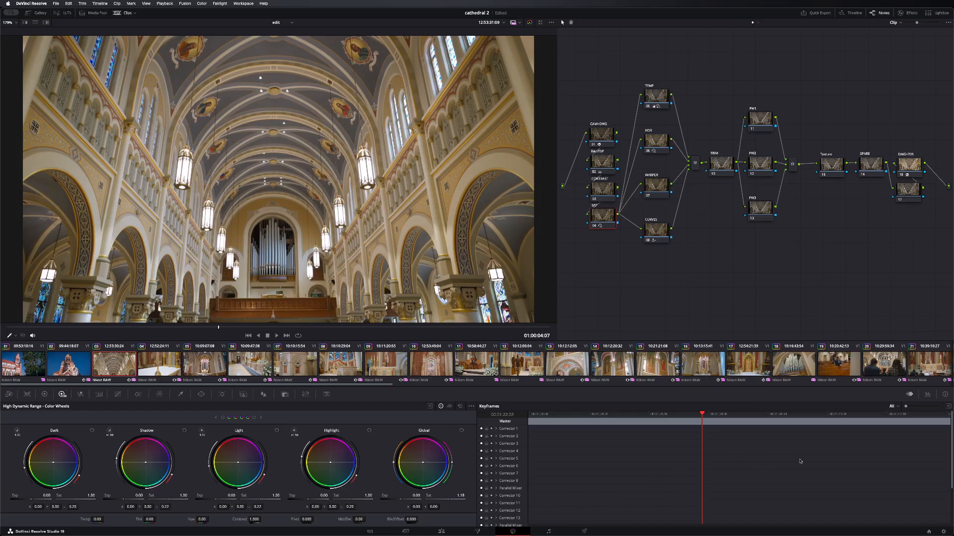
click(927, 394)
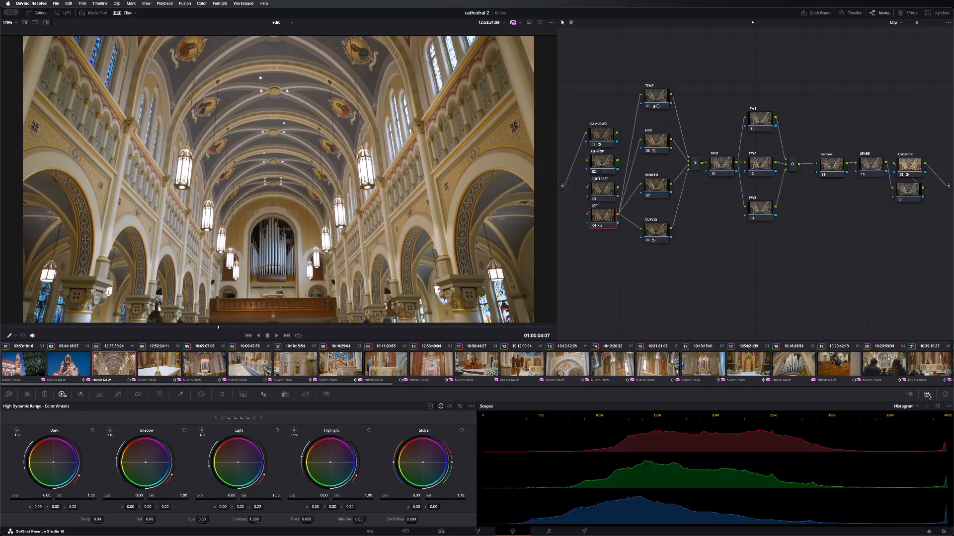
Step: Examine the histogram's display settings and change the scope type to Vectorscope
click(927, 407)
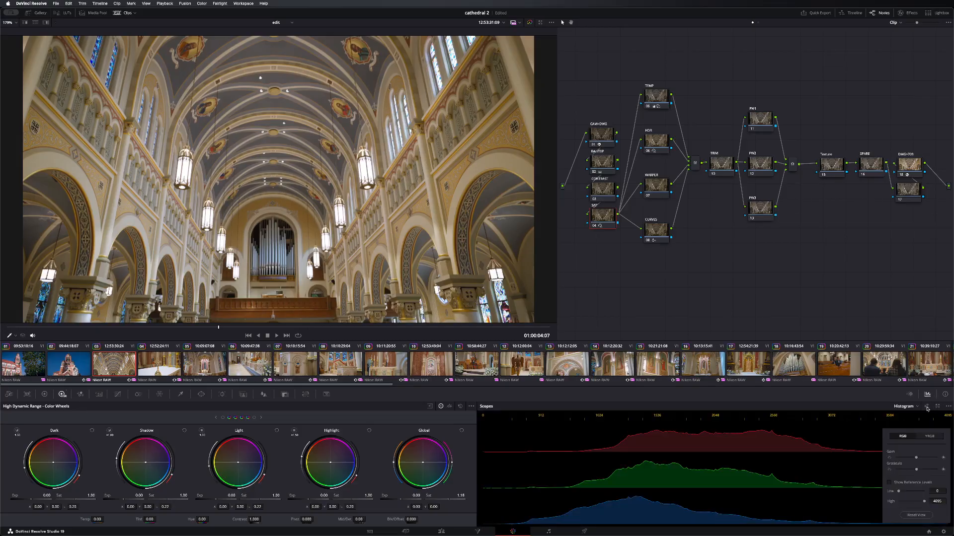
click(911, 406)
click(914, 430)
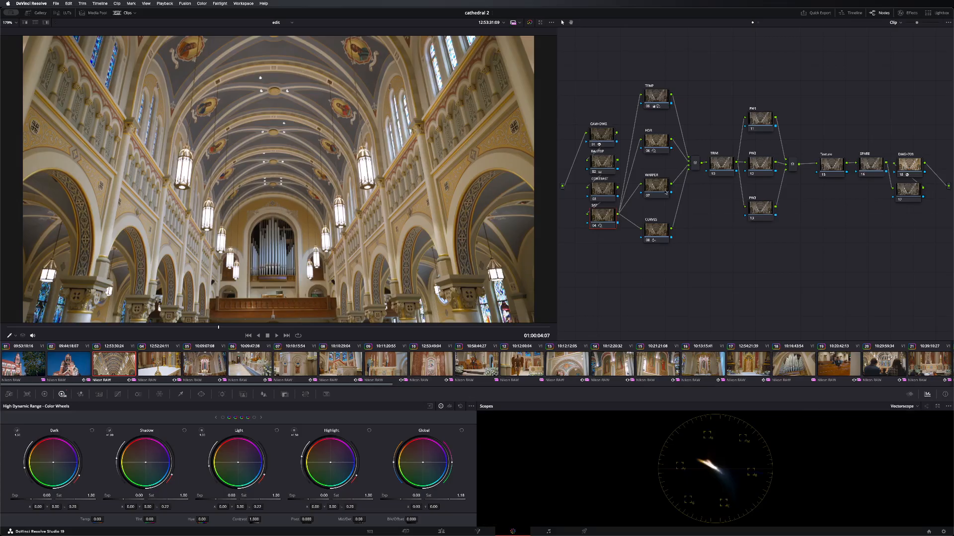
Step: Select the CURVES node, show its ColorSlice palette, and inspect the cathedral ceiling's colors up close in the viewer
click(662, 235)
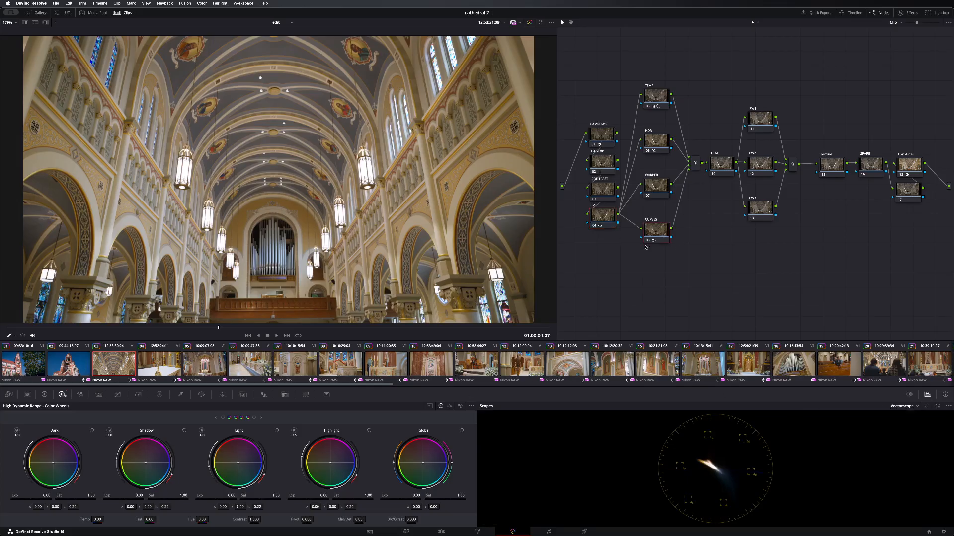
click(138, 394)
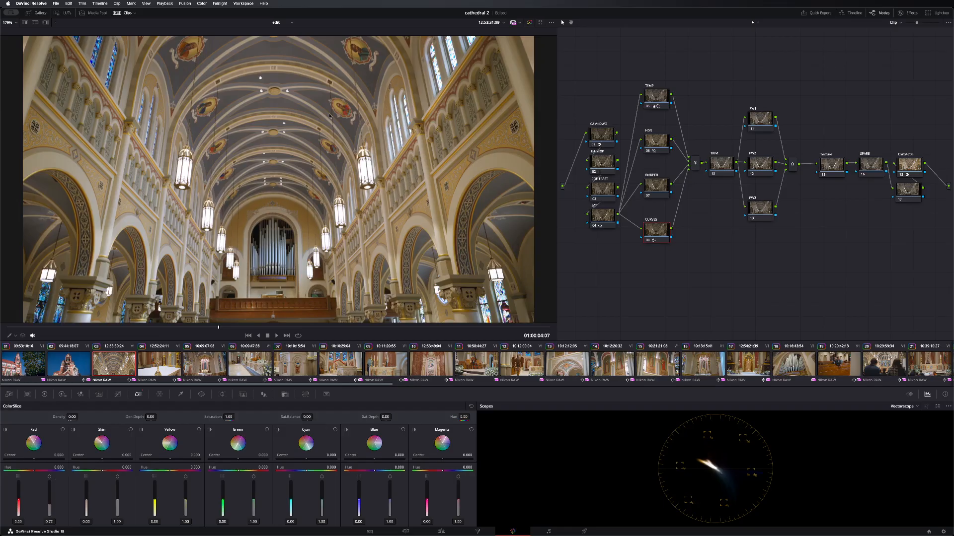
scroll(339, 106, up, 4)
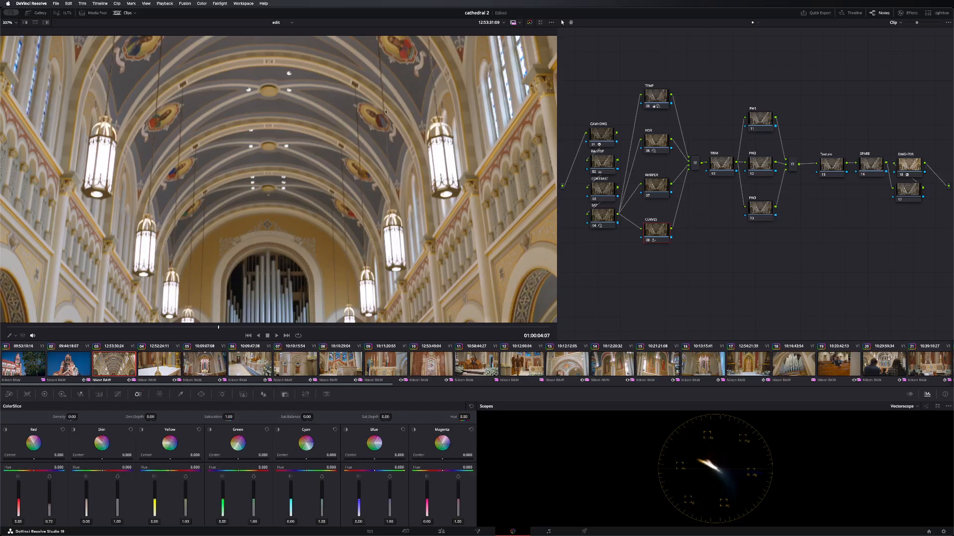
scroll(385, 112, down, 2)
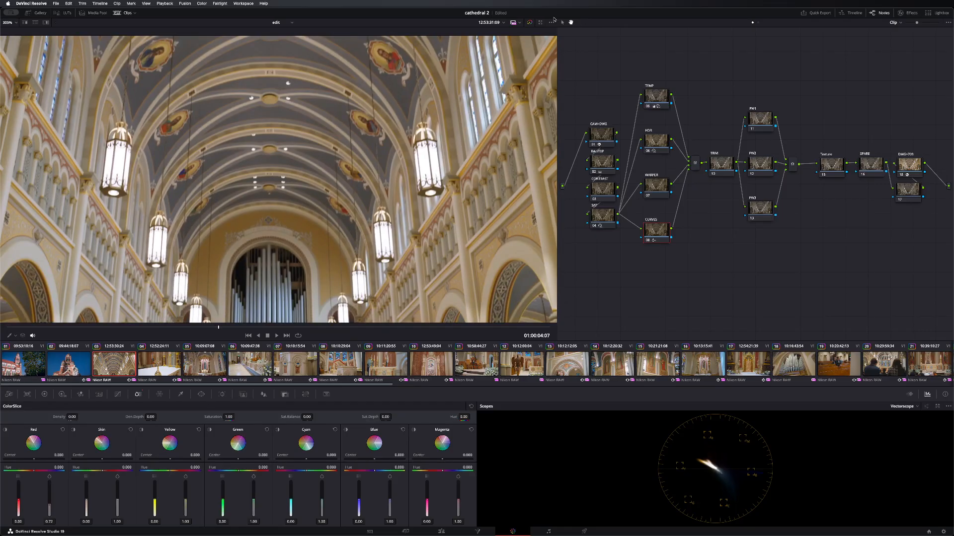
scroll(526, 114, down, 5)
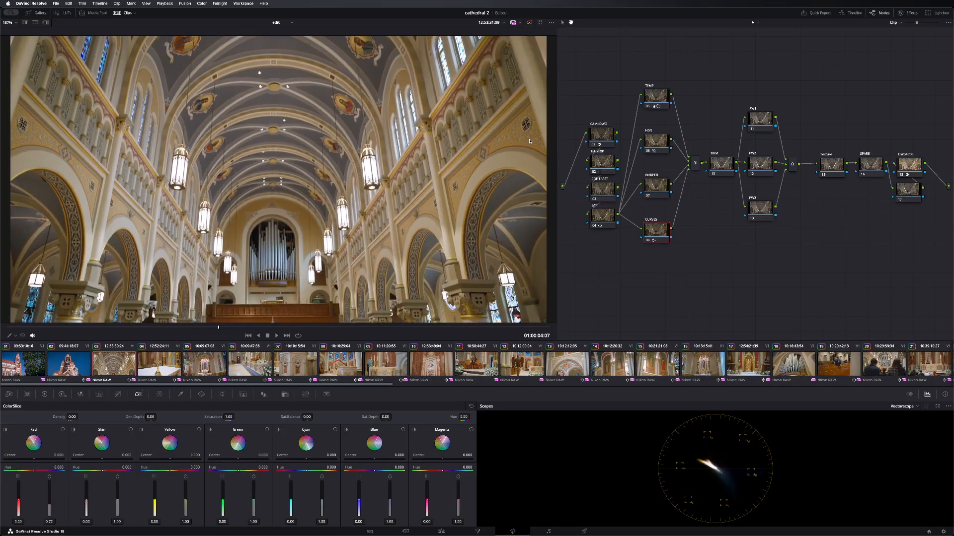
scroll(529, 141, down, 1)
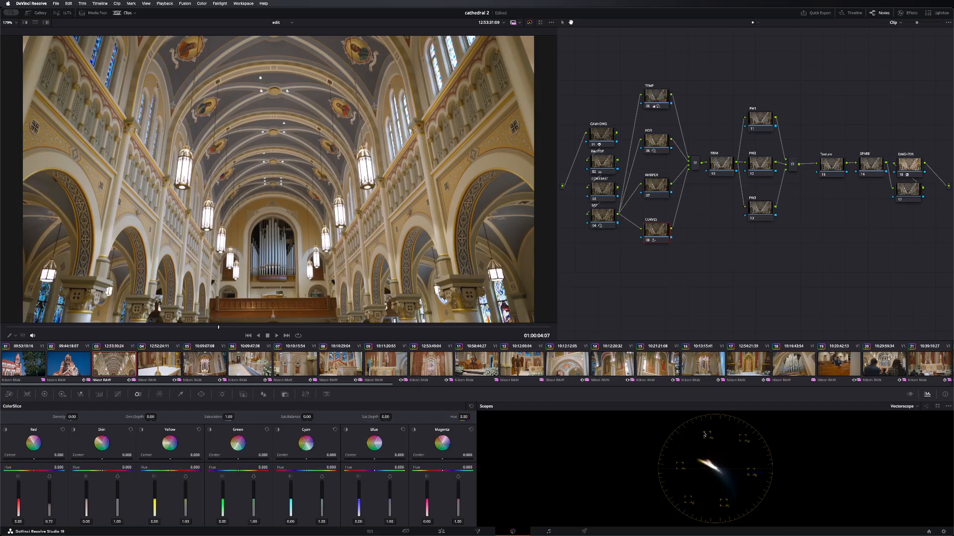
Step: Examine the available scope types, the vectorscope's display settings, and its Vectorscope Scale Style options
click(914, 407)
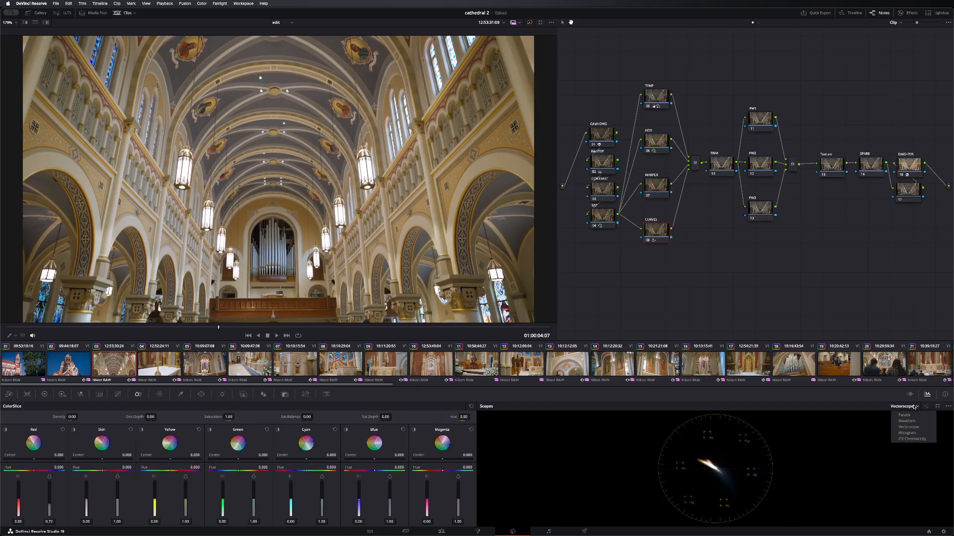
click(927, 406)
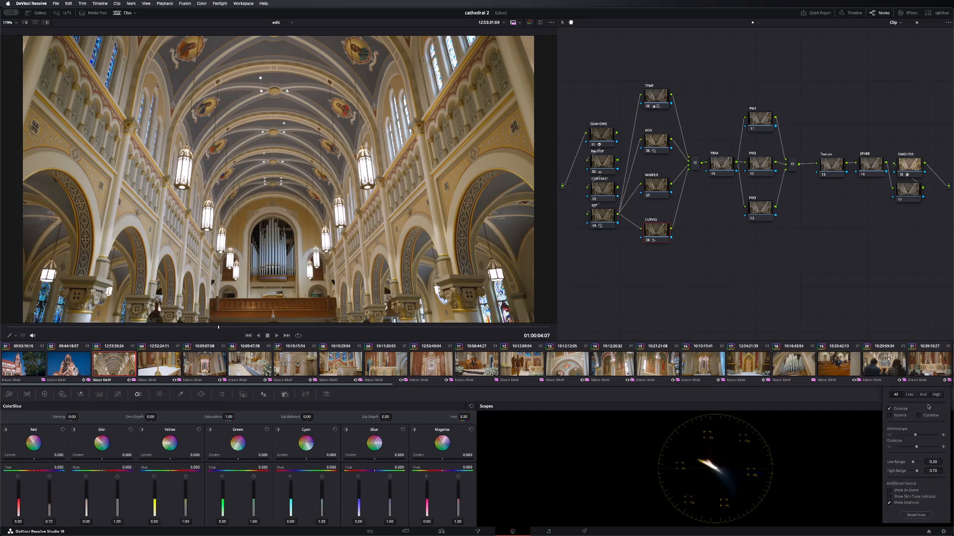
click(860, 404)
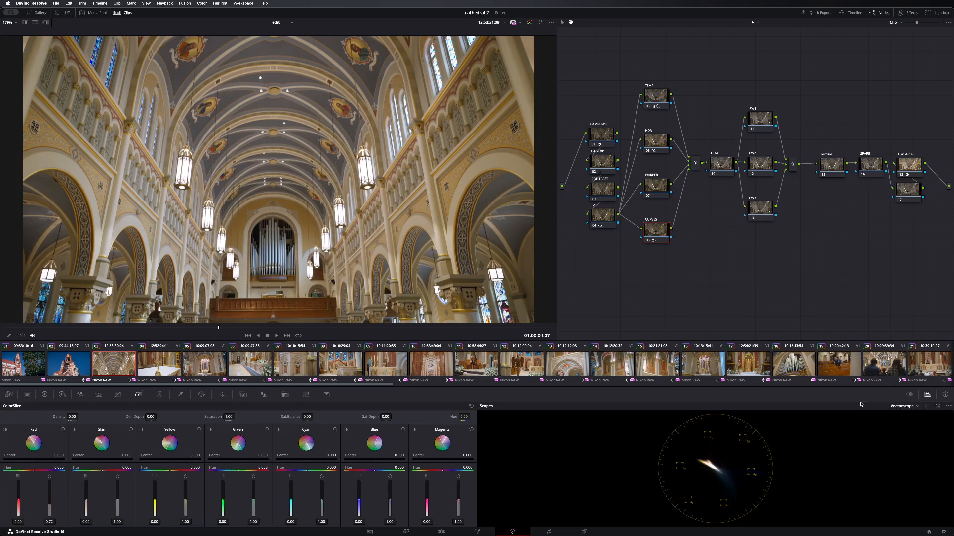
click(948, 406)
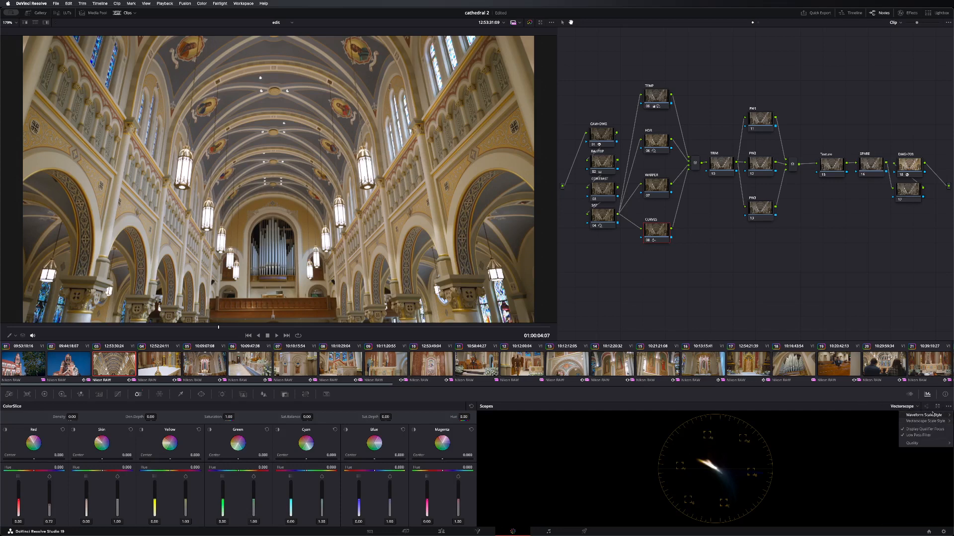
mouse_move(937, 416)
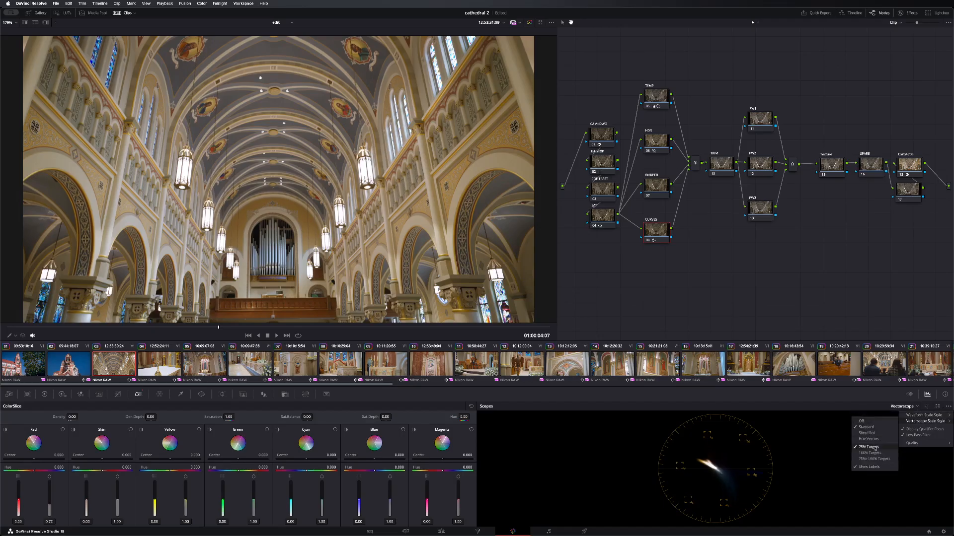
click(810, 416)
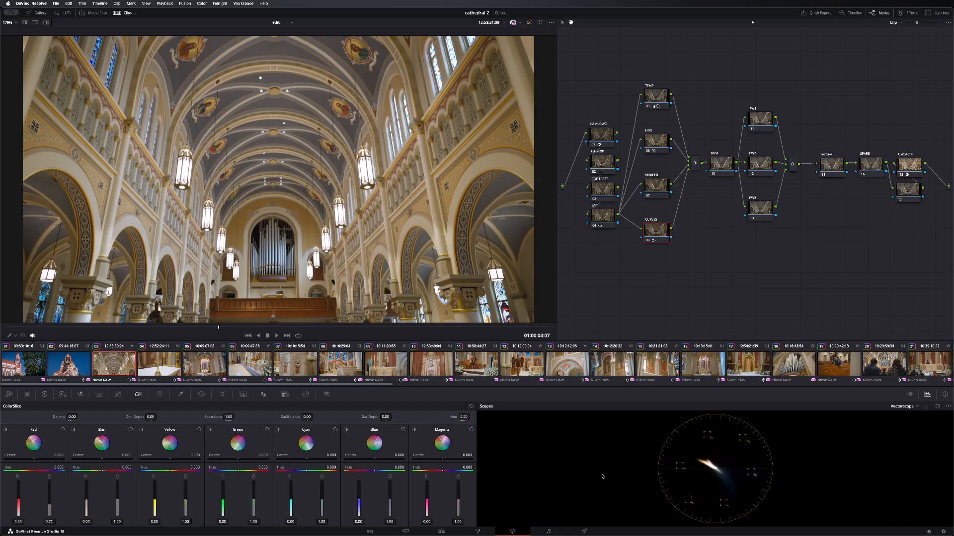
Step: Save the project and open the scopes in a floating window positioned below the node tree
key(super+s)
click(937, 407)
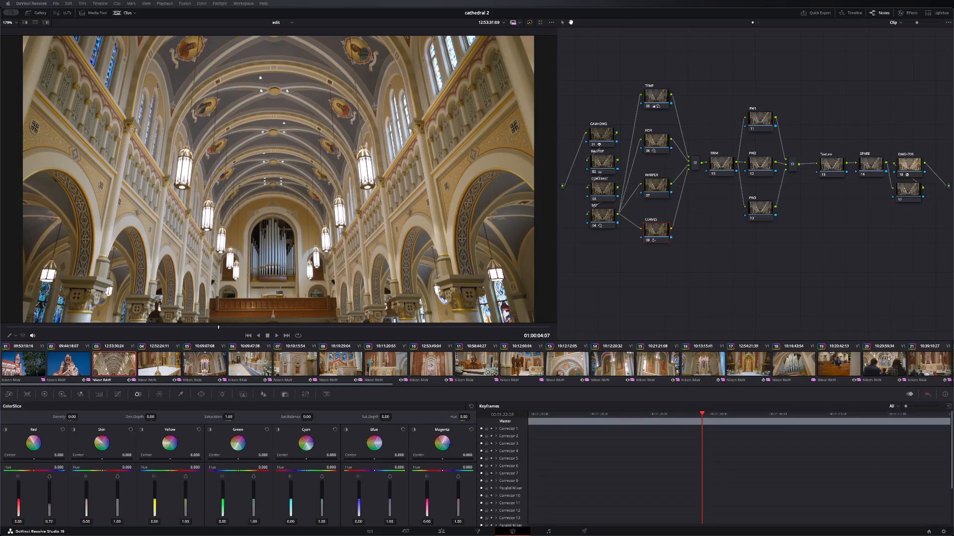
drag(296, 219, 788, 281)
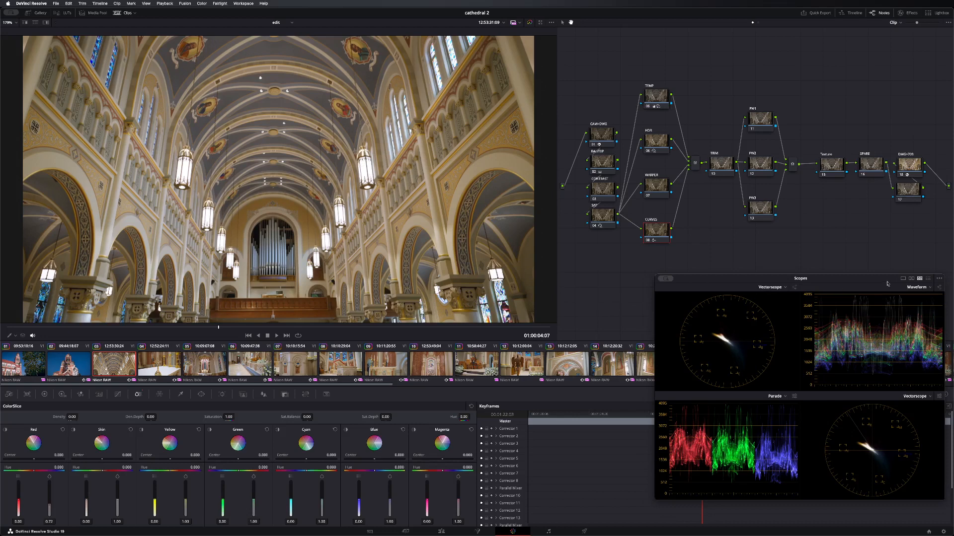
Step: Show a single vectorscope in the floating scopes window after viewing its options, and close the window
click(939, 279)
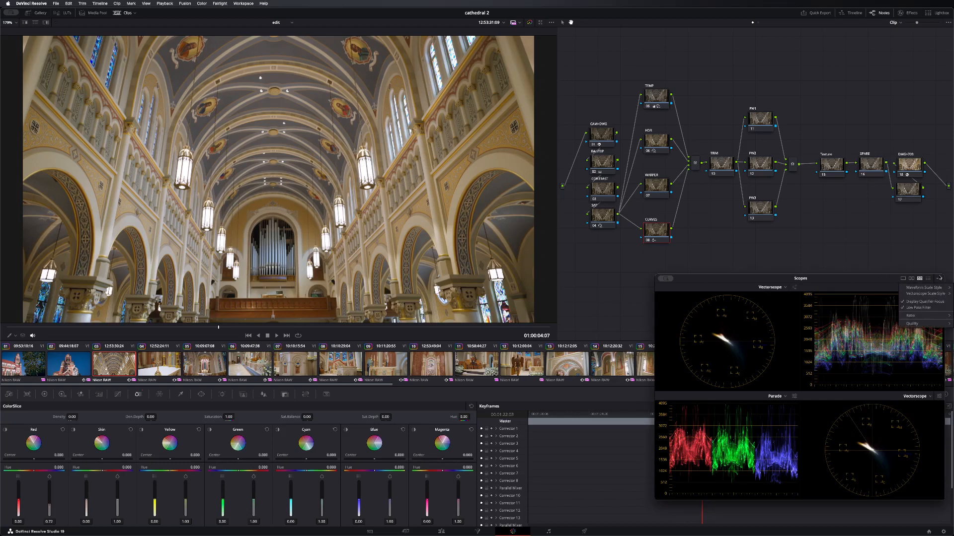
click(861, 278)
click(902, 279)
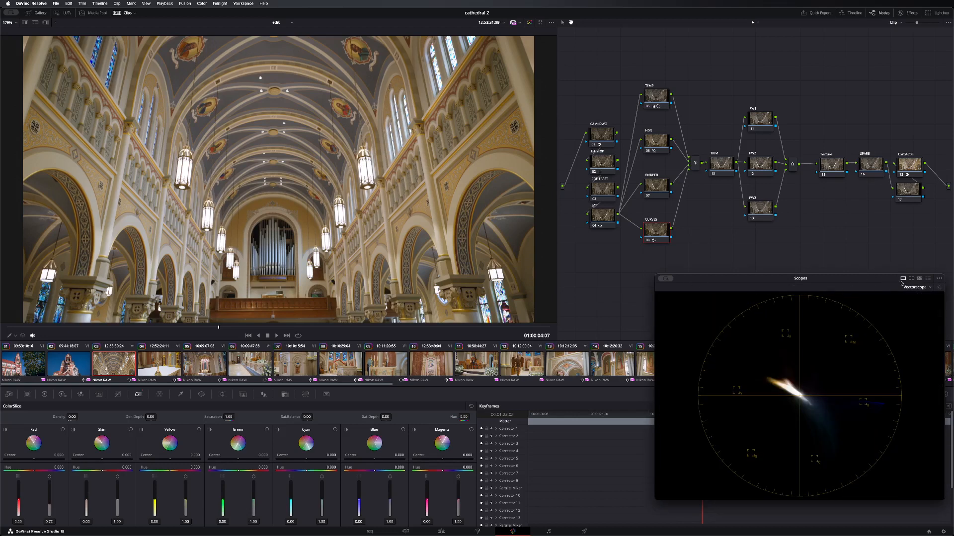
click(662, 279)
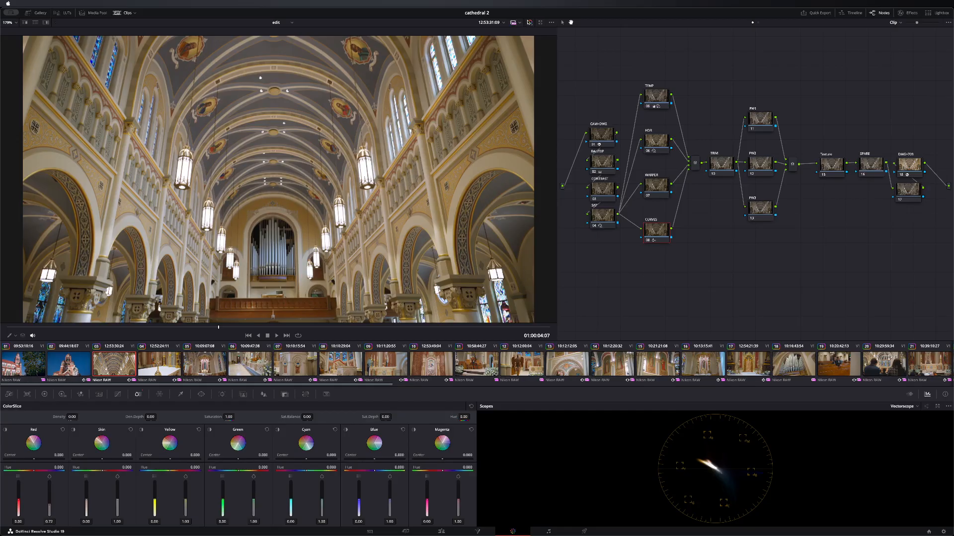
Step: Compare the cathedral clip with and without its grade by bypassing the color grades and enabling them again
click(530, 23)
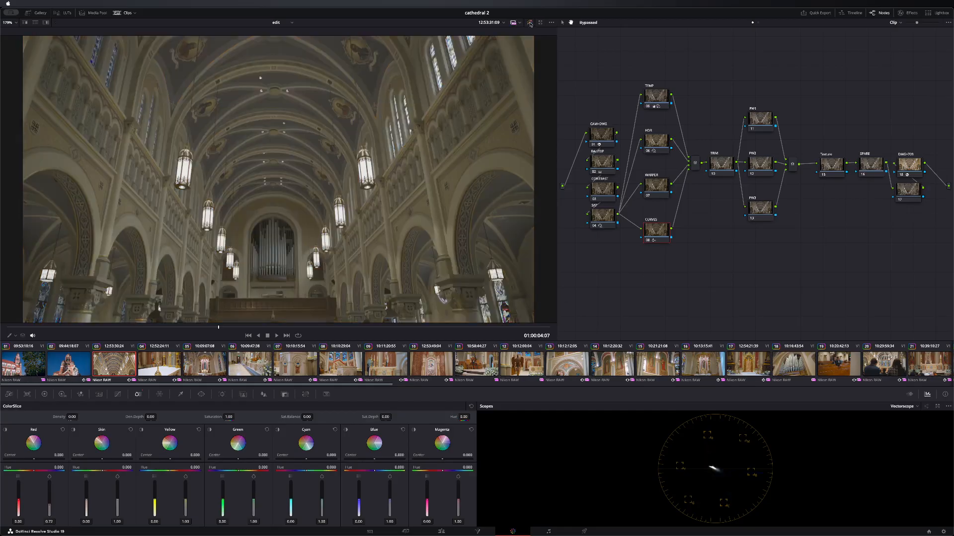
click(530, 23)
click(529, 23)
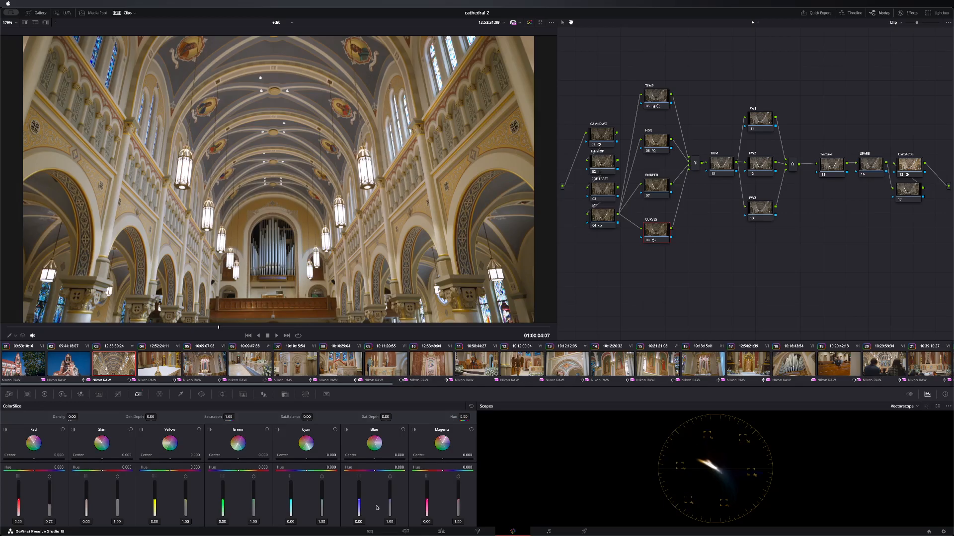
Step: Select all clips in the Media page's Master bin and examine the proxy media commands available for them
click(369, 531)
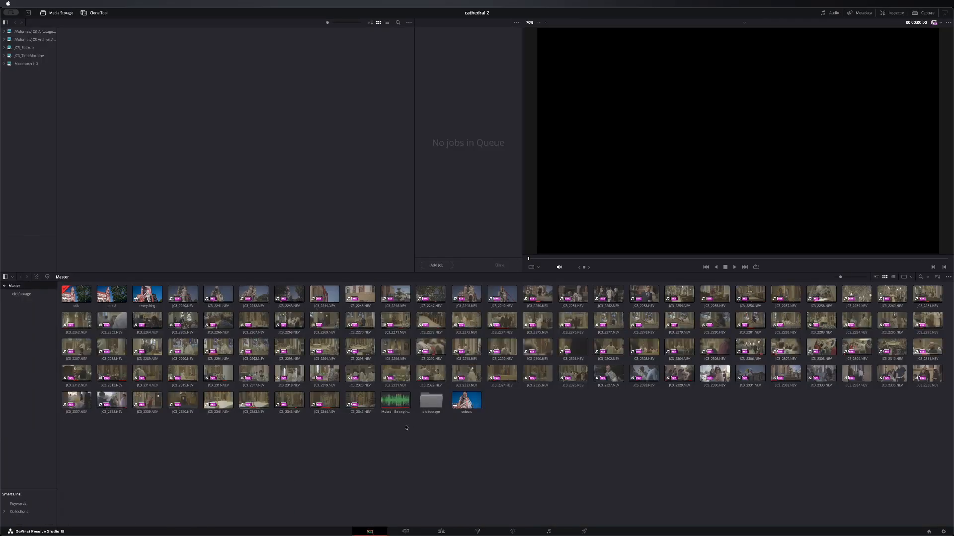
click(389, 406)
key(super+a)
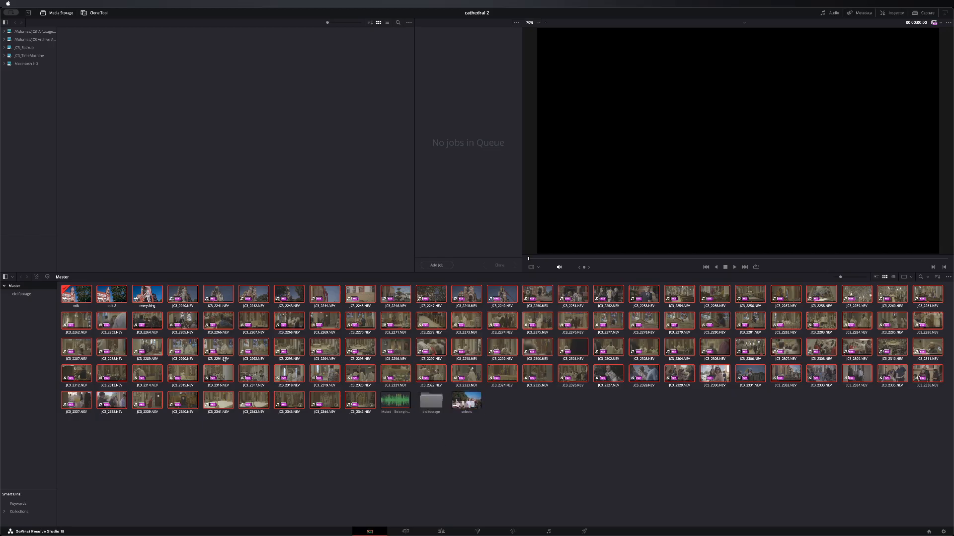
right_click(314, 369)
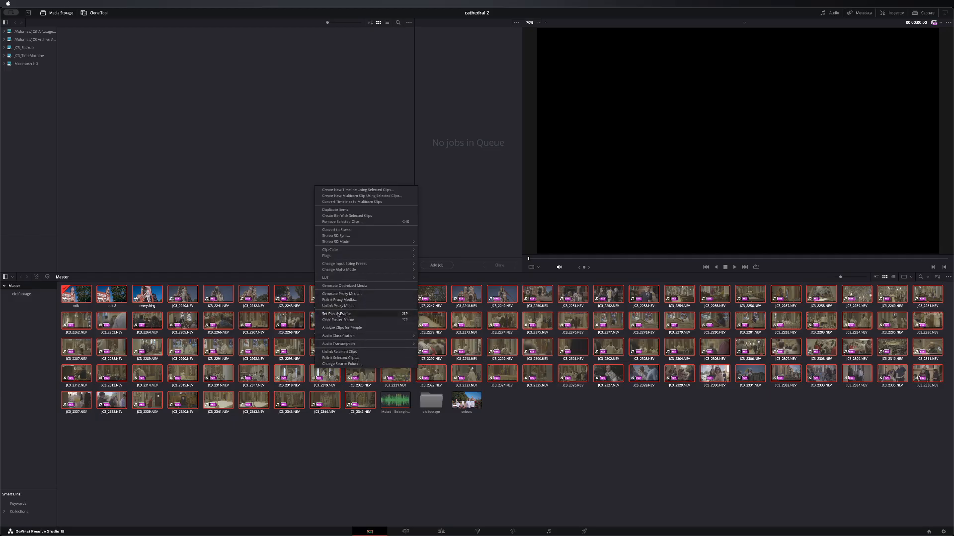
click(426, 437)
Step: Set the proxy handling to Prefer Camera Originals on the Deliver page and check the timeline on the Edit page
click(584, 531)
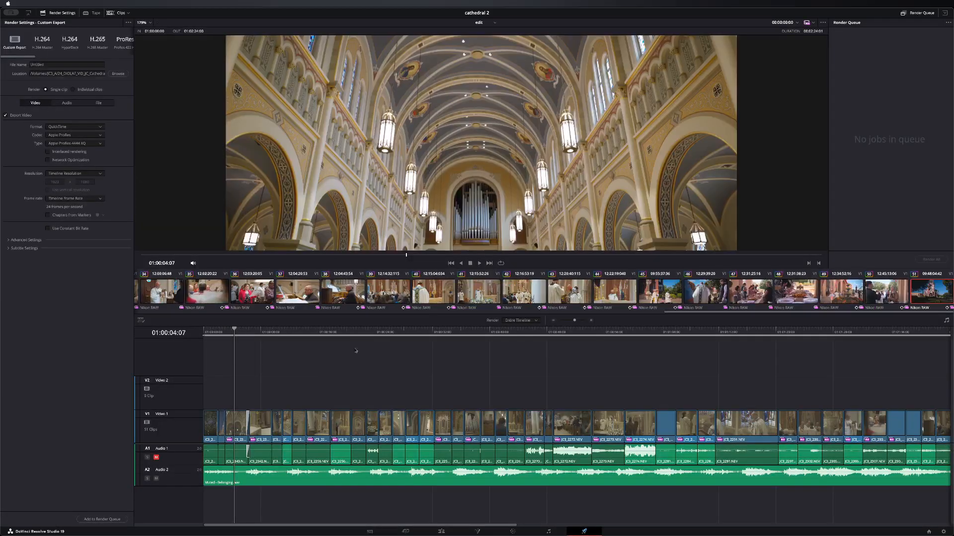
click(807, 23)
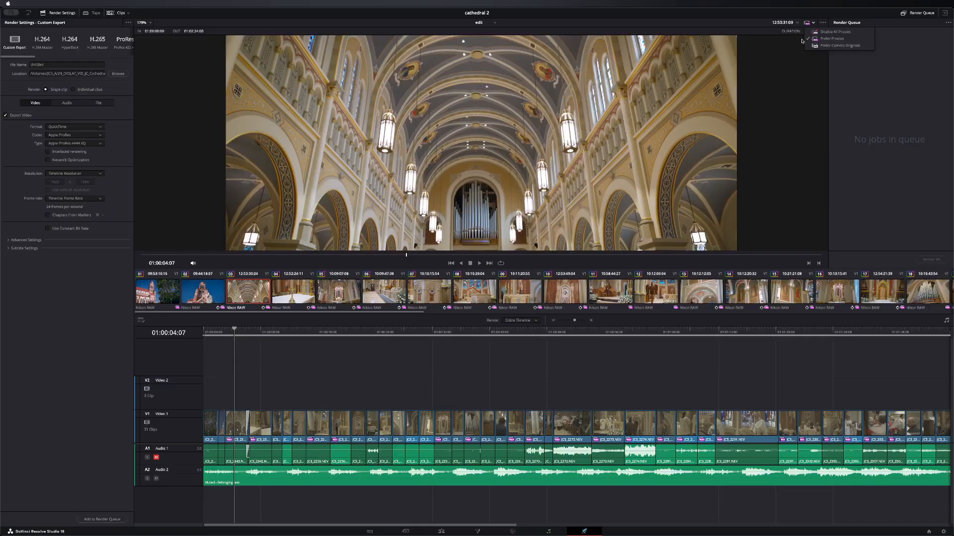
click(826, 45)
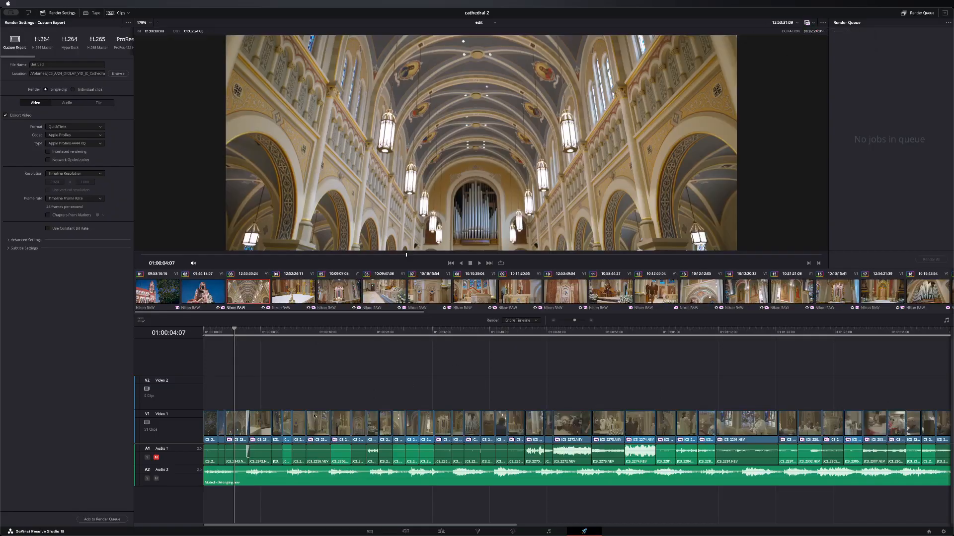
click(441, 532)
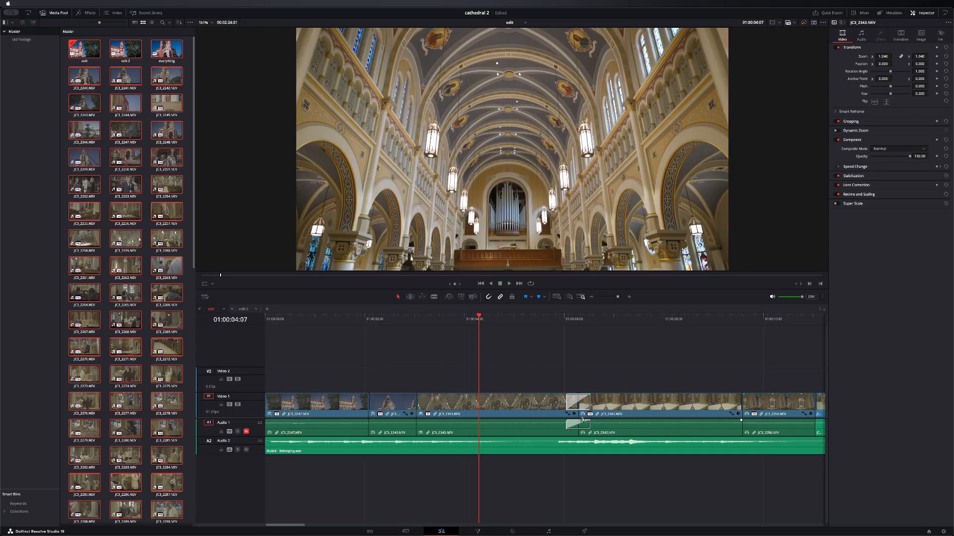
Step: Return to the Deliver page and configure the render with the ProRes 422 HQ preset and Use Constant Bit Rate enabled
click(585, 531)
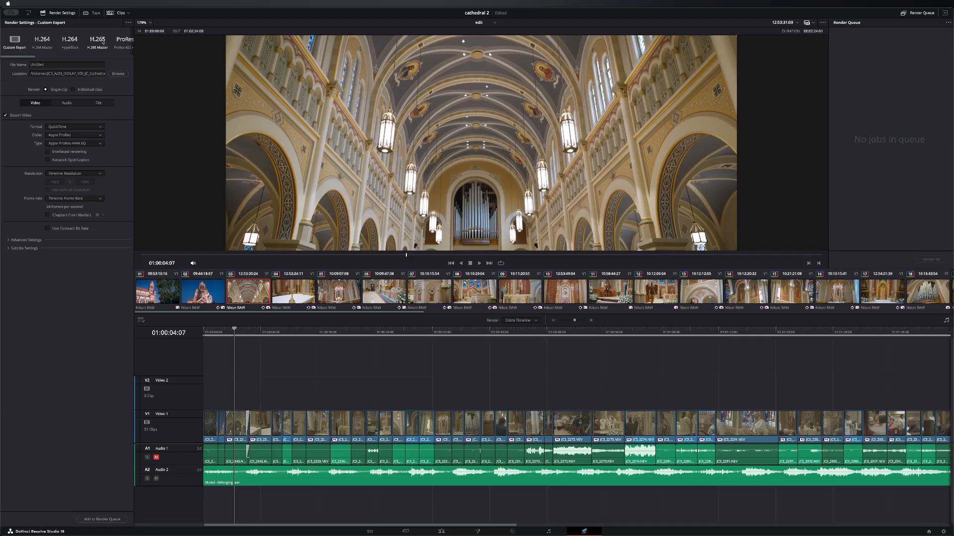
click(128, 47)
click(66, 230)
Step: Set the render's data levels to Full in the advanced settings and collapse that section again
click(26, 240)
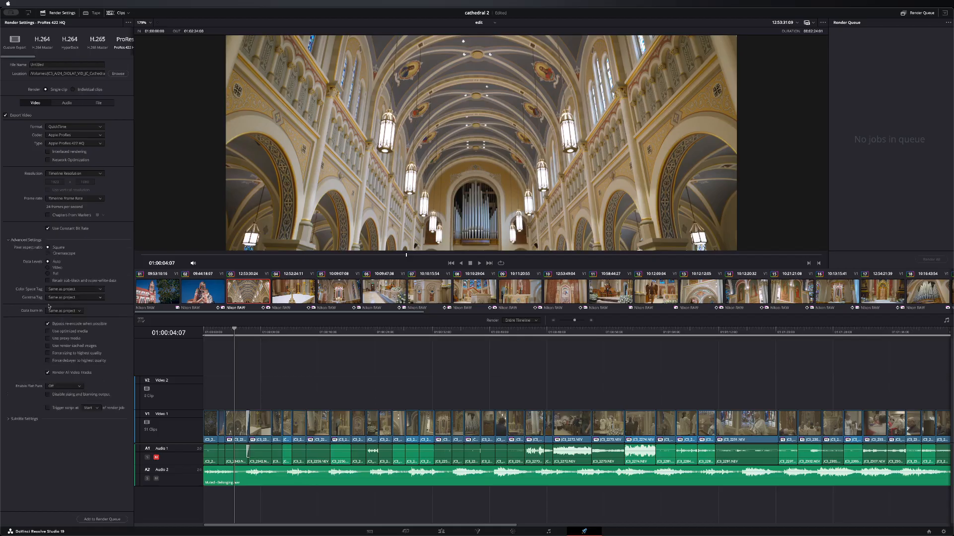
click(49, 274)
click(25, 239)
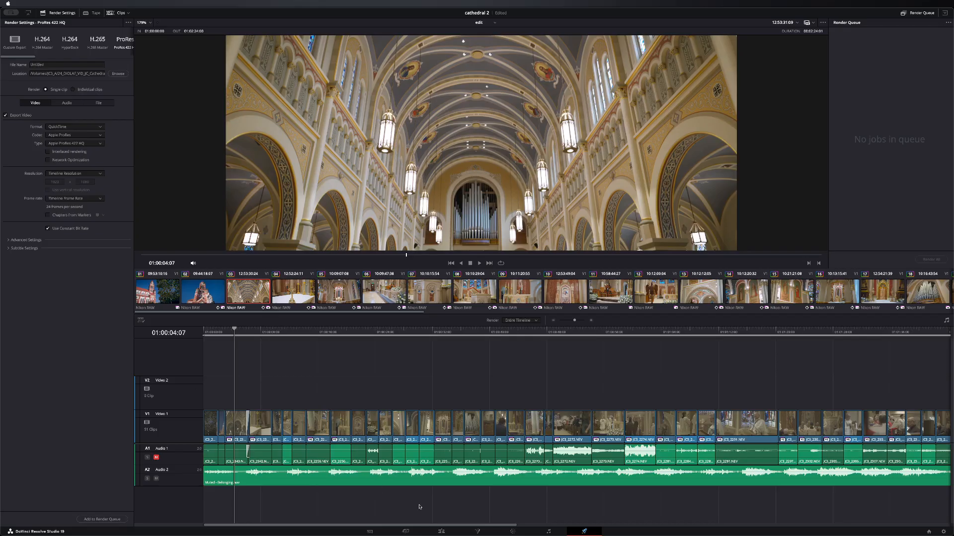
Step: Go back to the Color page, select the SPARE node, and show its Motion Effects settings
click(441, 532)
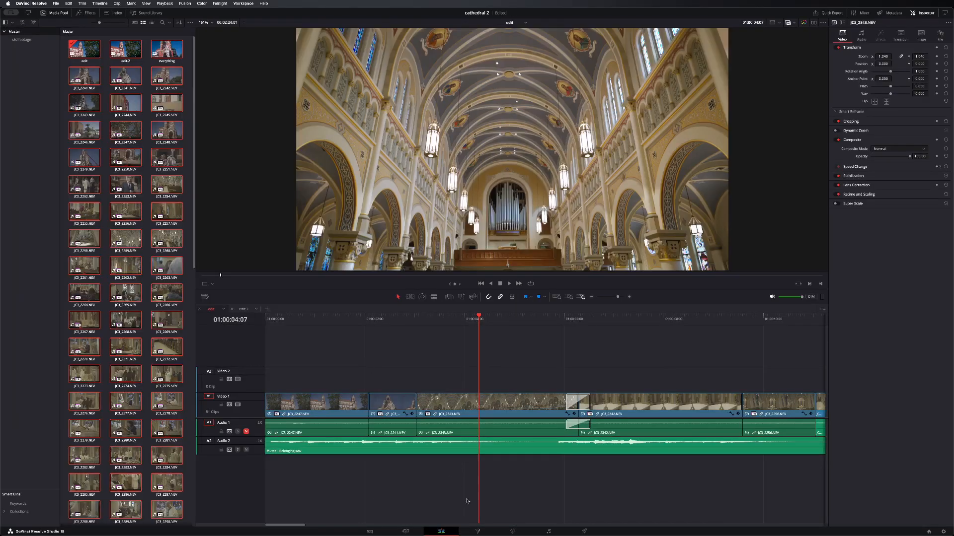
click(513, 531)
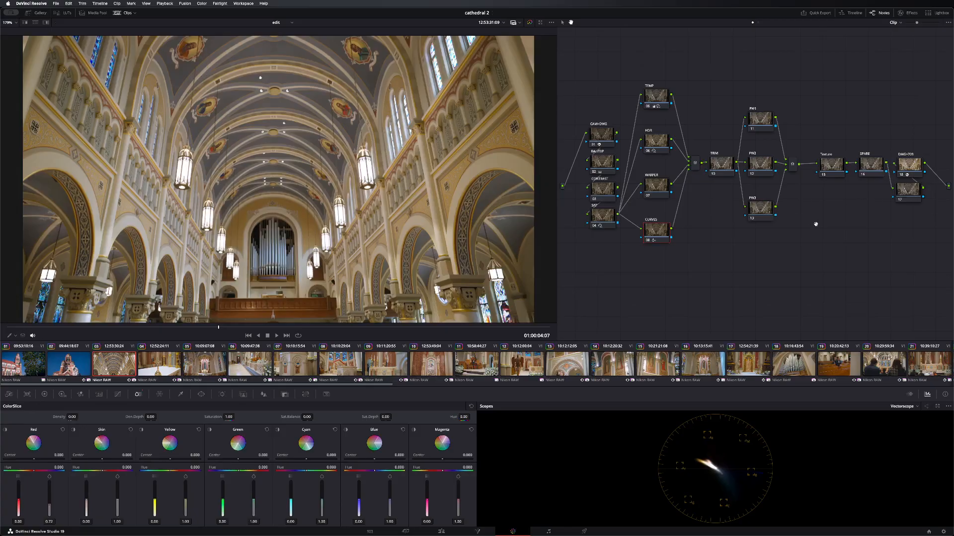
click(874, 165)
click(222, 394)
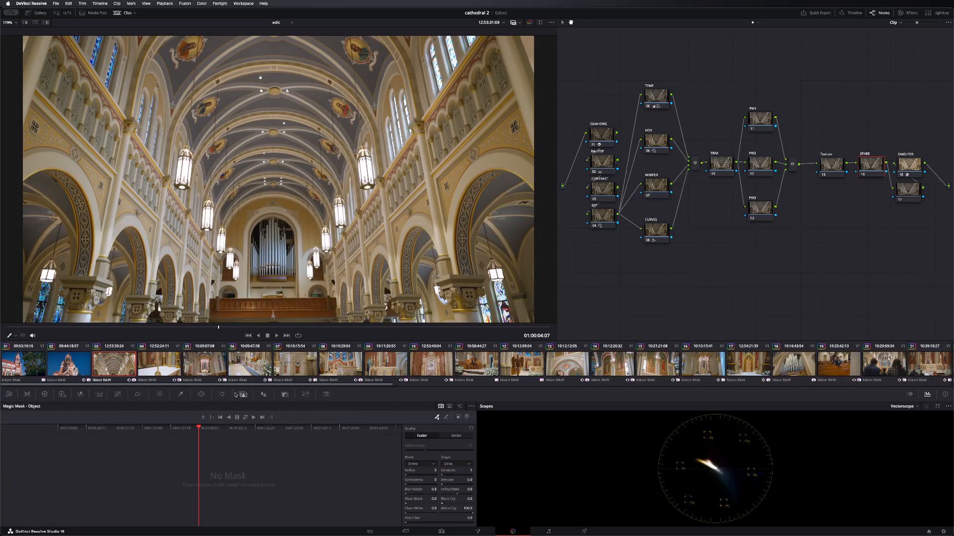
click(139, 395)
click(100, 395)
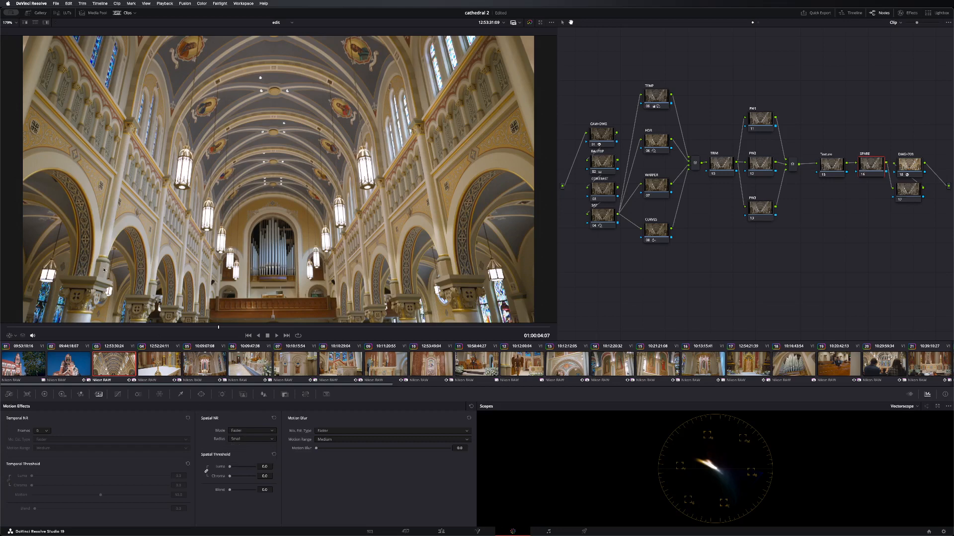
Step: Try UltraNR spatial noise reduction with a noise profile analysis on the SPARE node and reset Spatial NR
click(255, 432)
click(251, 450)
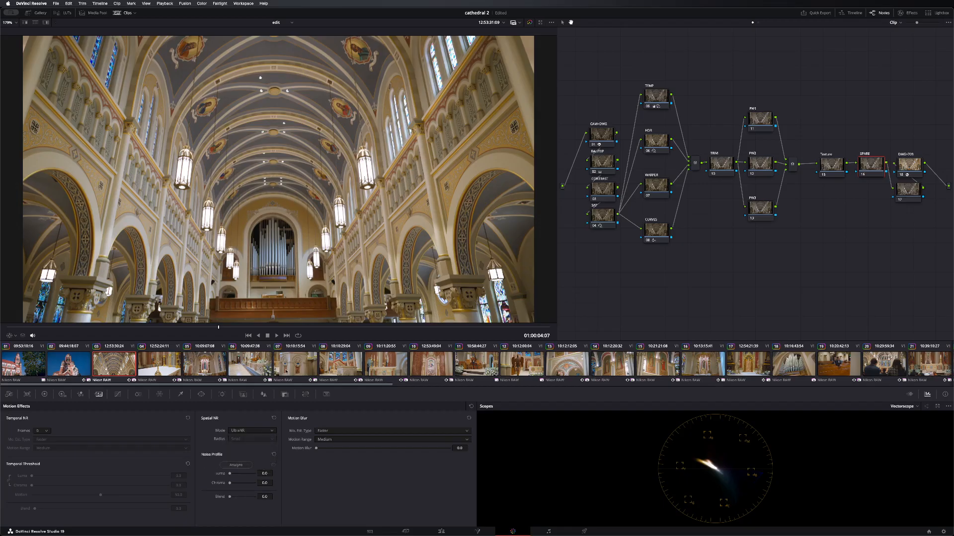
click(242, 465)
click(273, 418)
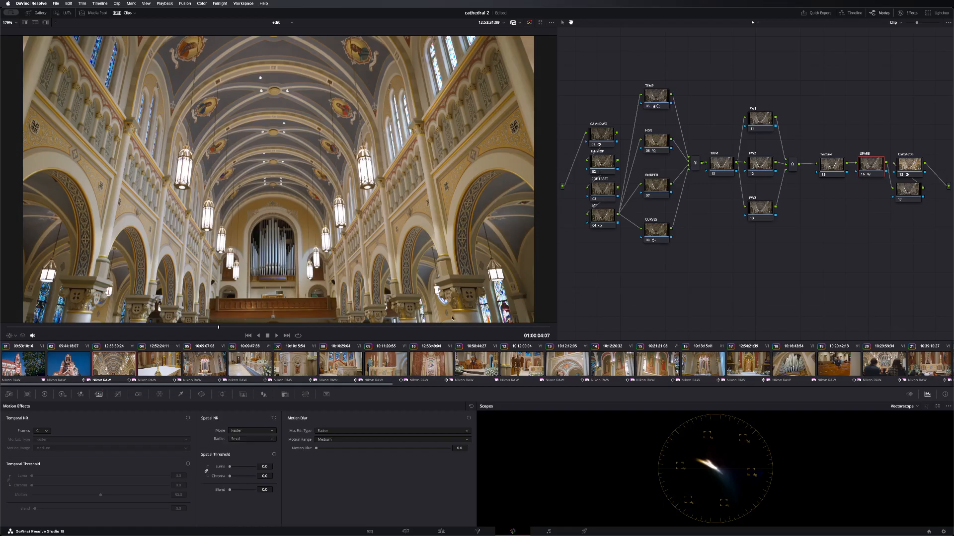